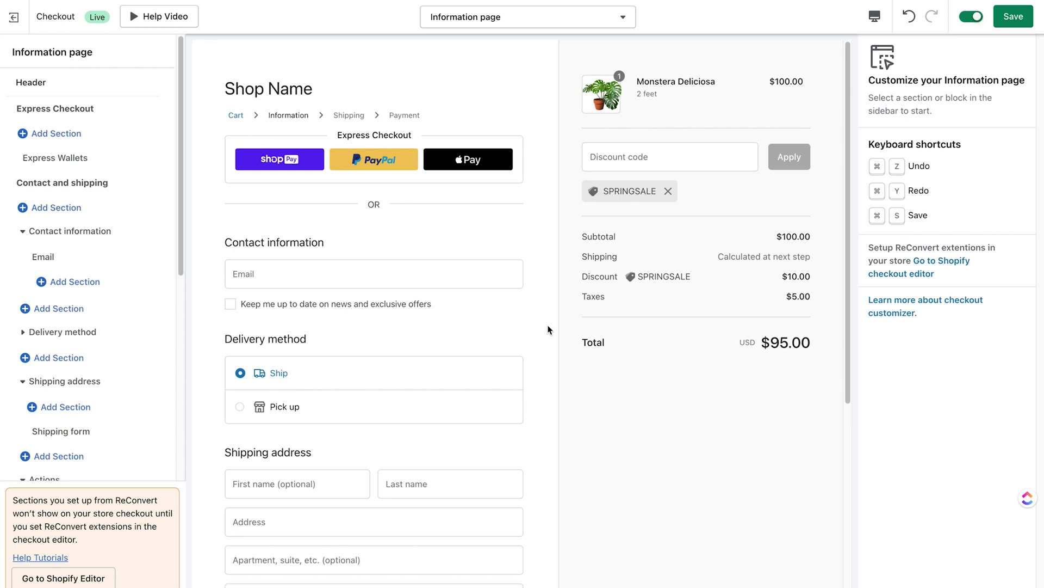
Step: Switch the editor to the Shipping page and list the sections addable under Shipping Information
{"action": "left_click", "coordinate": [524, 22]}
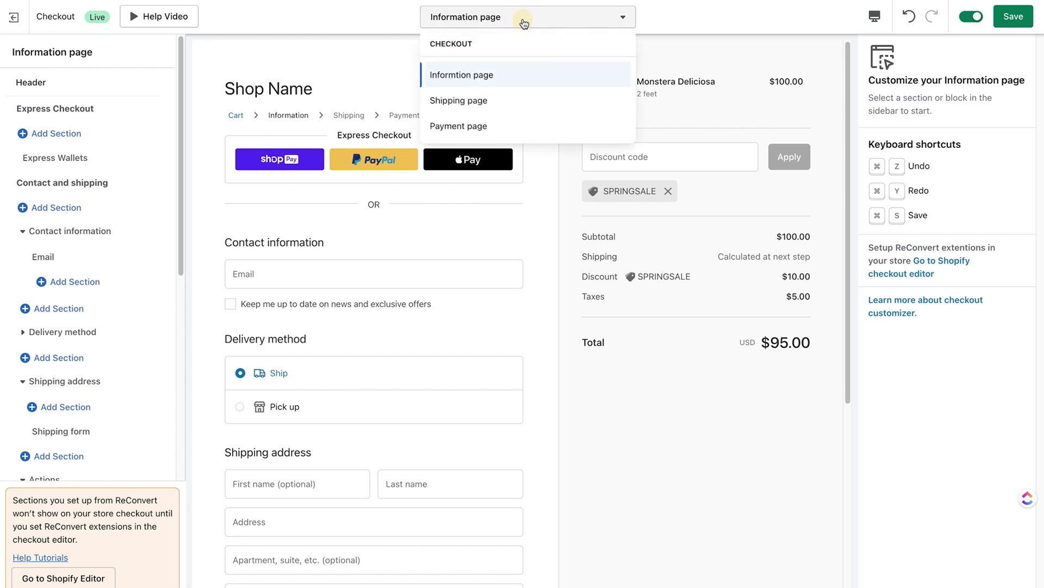
{"action": "left_click", "coordinate": [463, 107]}
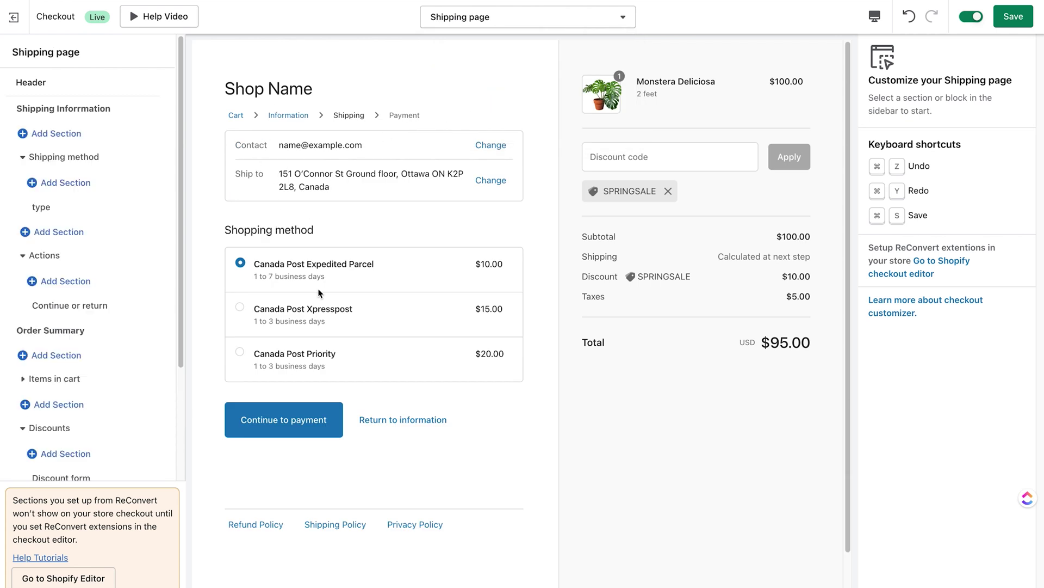
{"action": "left_click", "coordinate": [60, 134]}
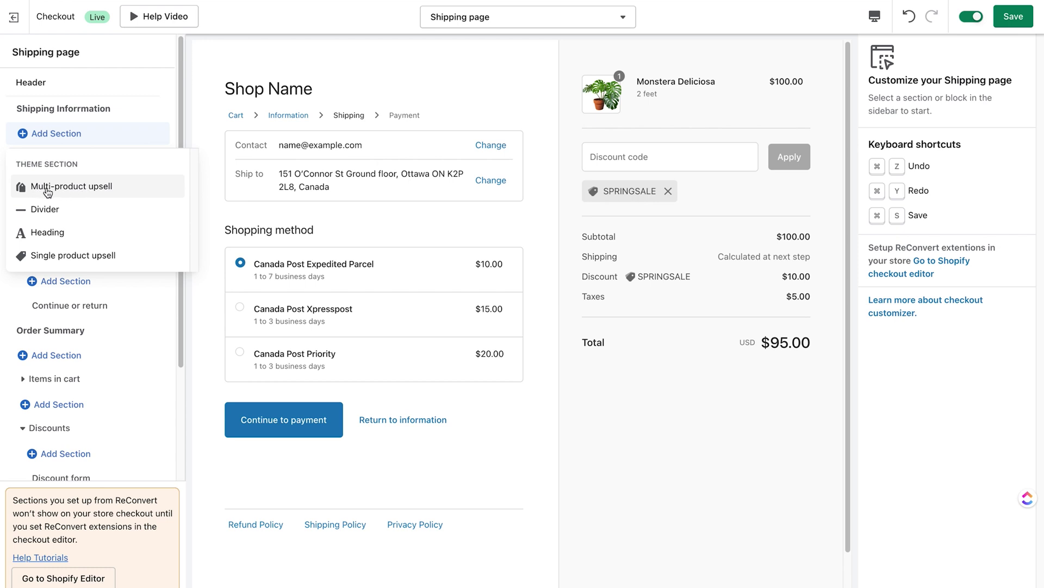
Step: Add a Multi-product upsell, then add a Heading and a second Single product upsell inside it
{"action": "left_click", "coordinate": [48, 190]}
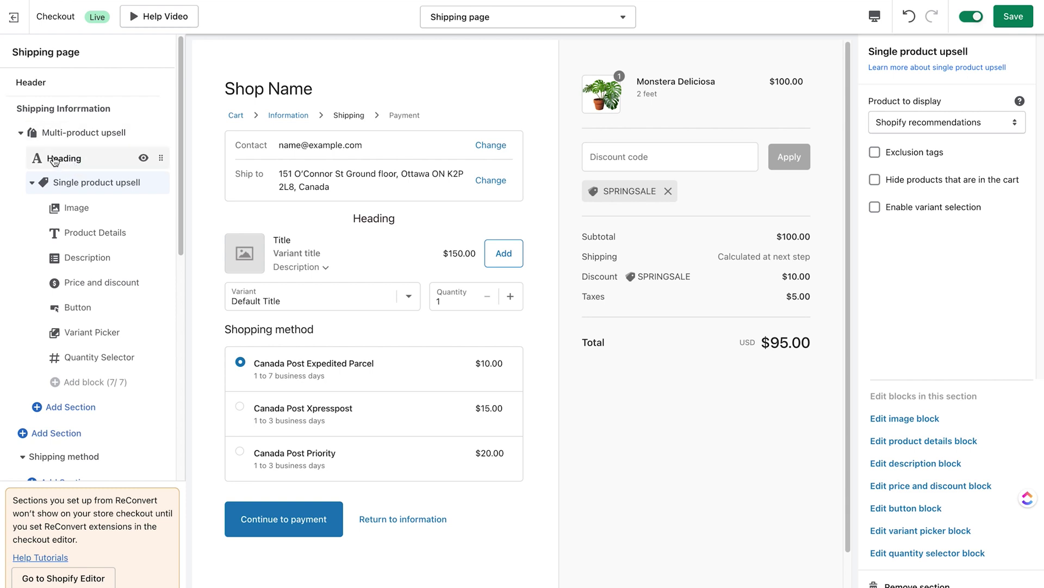
{"action": "left_click", "coordinate": [32, 182]}
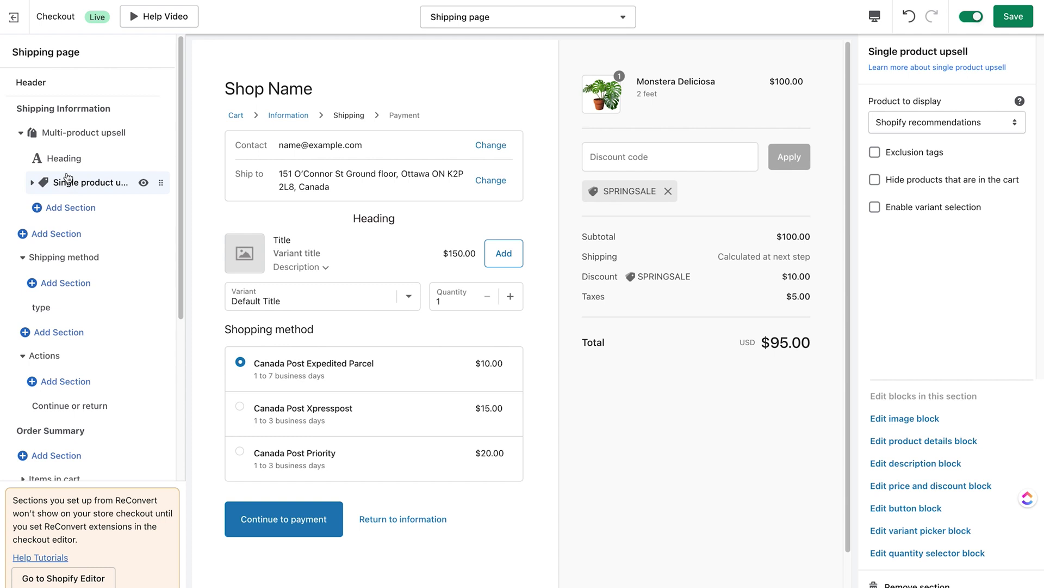
{"action": "left_click", "coordinate": [60, 206]}
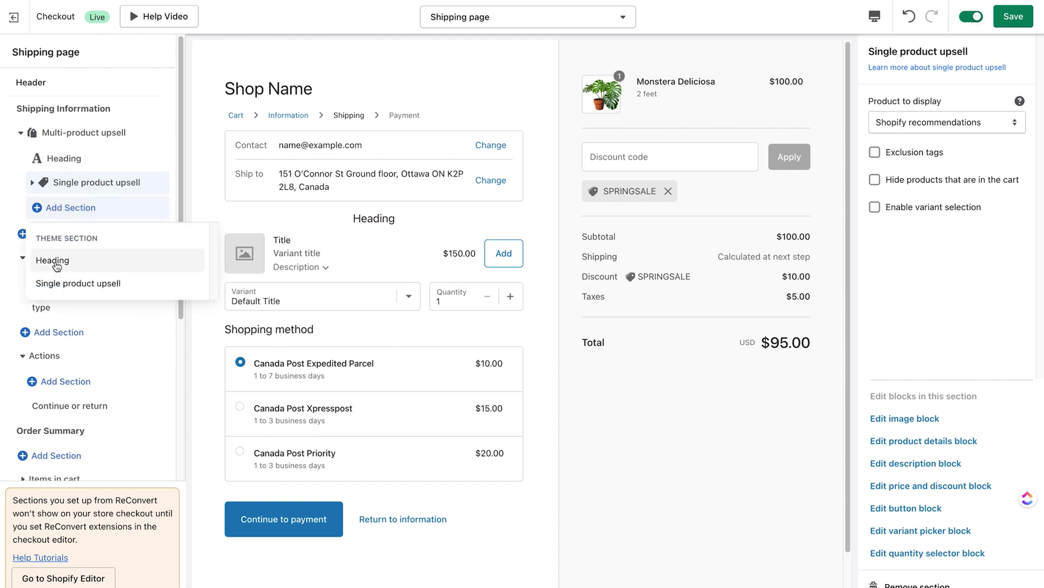
{"action": "left_click", "coordinate": [53, 261]}
{"action": "left_click", "coordinate": [54, 232]}
{"action": "left_click", "coordinate": [69, 305]}
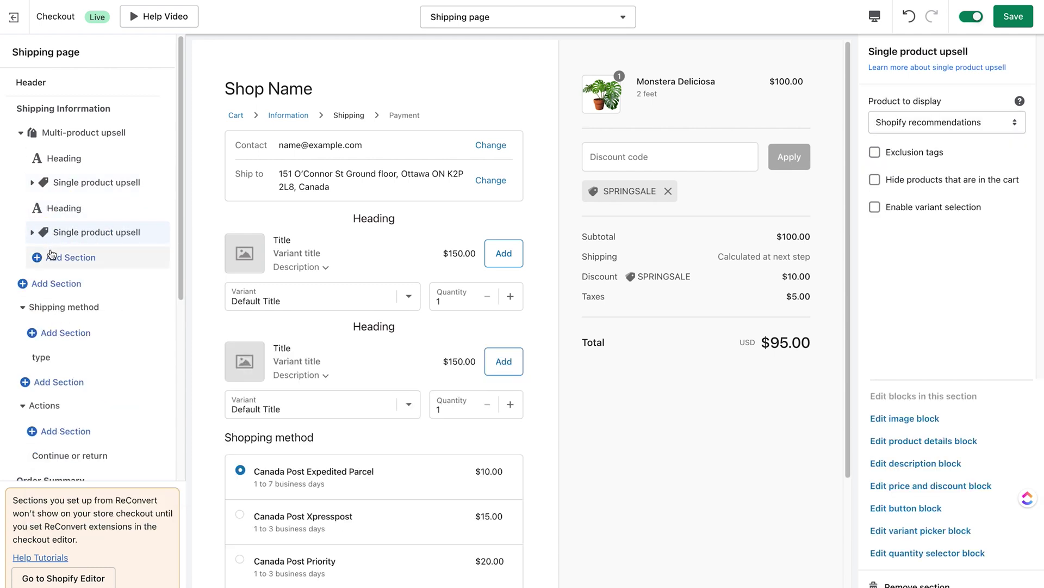
Step: Move the extra heading up under the first one, then delete it
{"action": "left_click", "coordinate": [144, 210]}
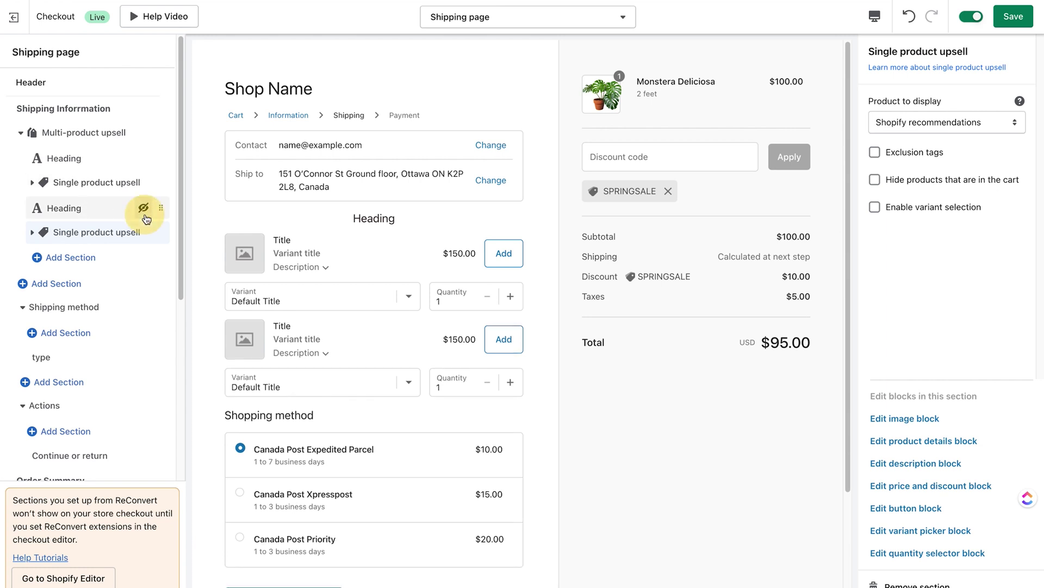
{"action": "left_click", "coordinate": [143, 209]}
{"action": "left_click_drag", "start_coordinate": [161, 208], "coordinate": [158, 158]}
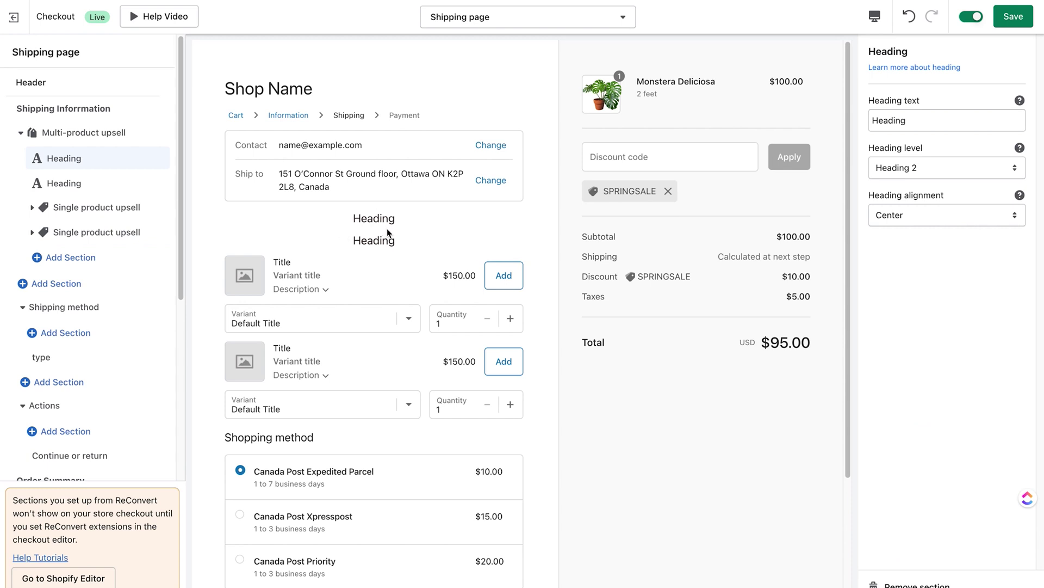
{"action": "left_click", "coordinate": [112, 186]}
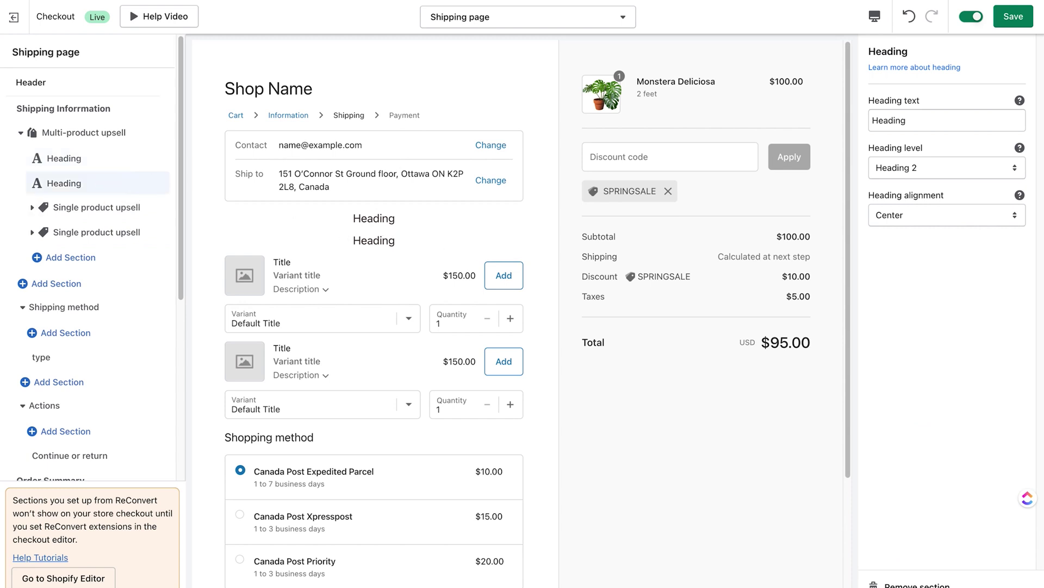
{"action": "left_click", "coordinate": [920, 583]}
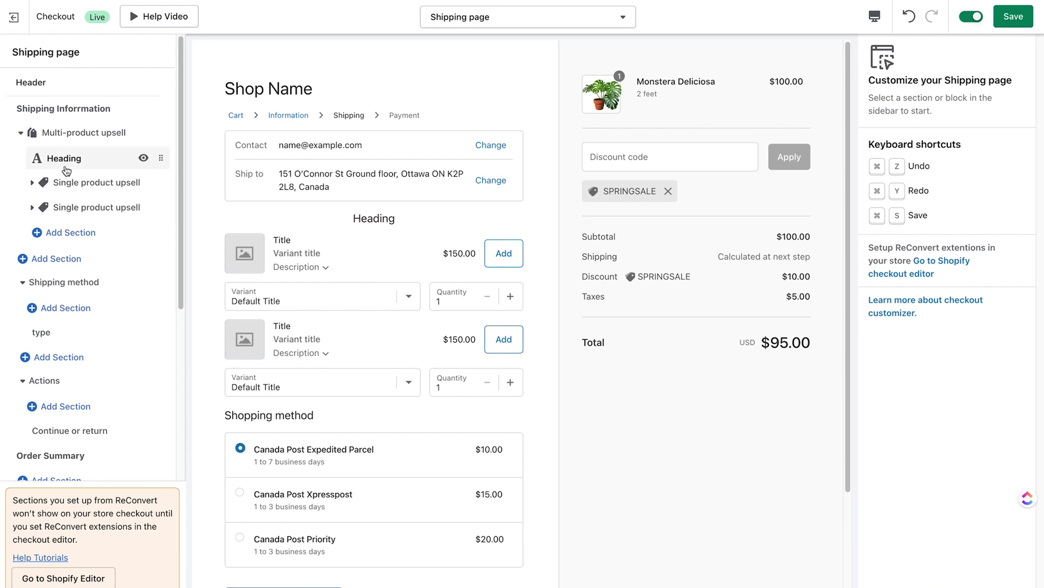
Step: Rename the multi-product upsell's internal name to 'my first multi upsell'
{"action": "left_click", "coordinate": [88, 137]}
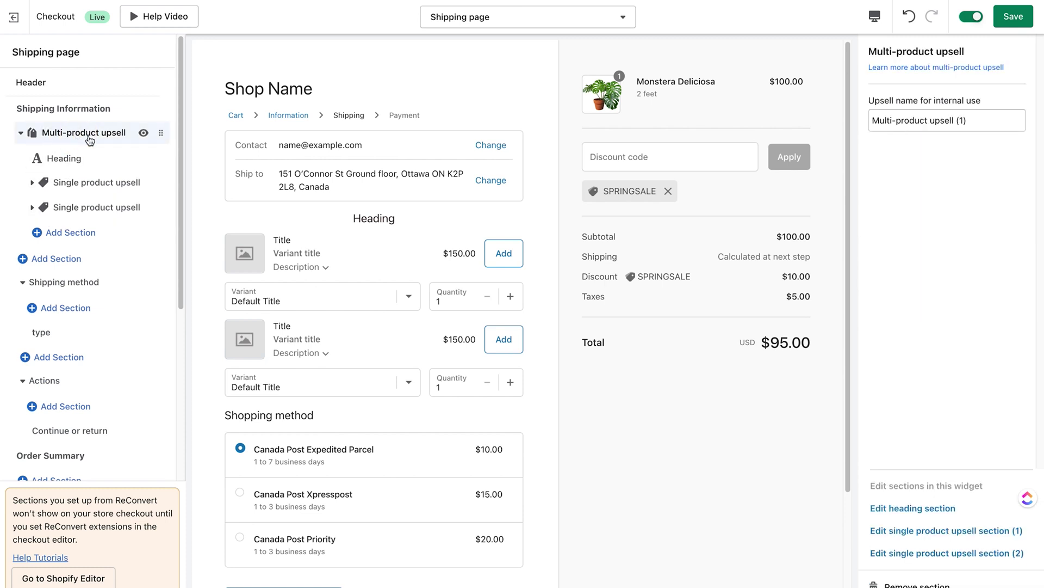
{"action": "left_click_drag", "start_coordinate": [160, 133], "coordinate": [146, 181]}
{"action": "scroll", "coordinate": [398, 308], "scroll_direction": "down", "scroll_amount": 2}
{"action": "mouse_move", "coordinate": [158, 286]}
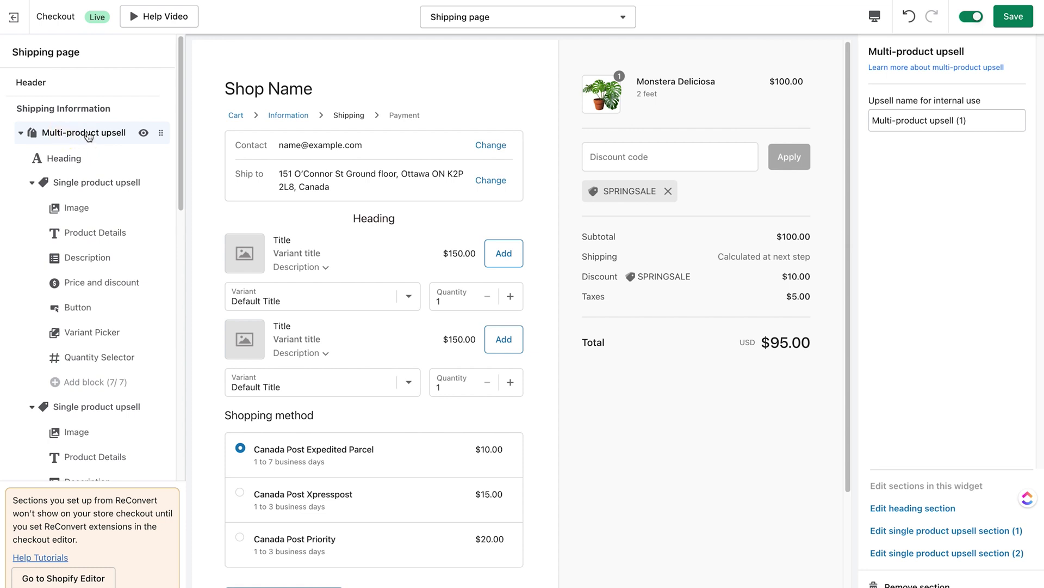
{"action": "triple_click", "coordinate": [869, 125]}
{"action": "type", "text": "m"}
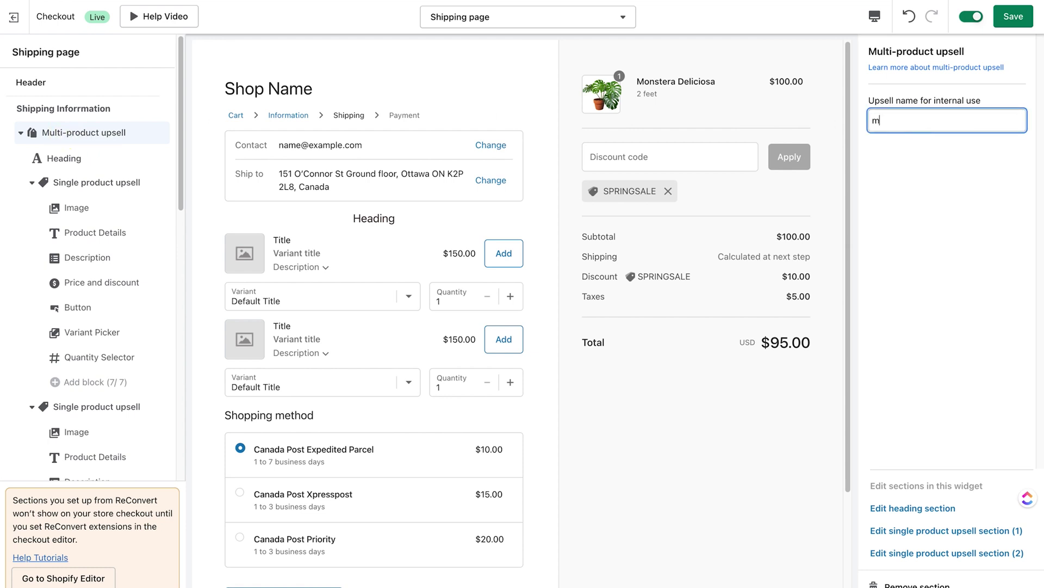
{"action": "type", "text": "y first multi upsell"}
Step: Change the heading text to 'You may also like these products:'
{"action": "left_click", "coordinate": [64, 158]}
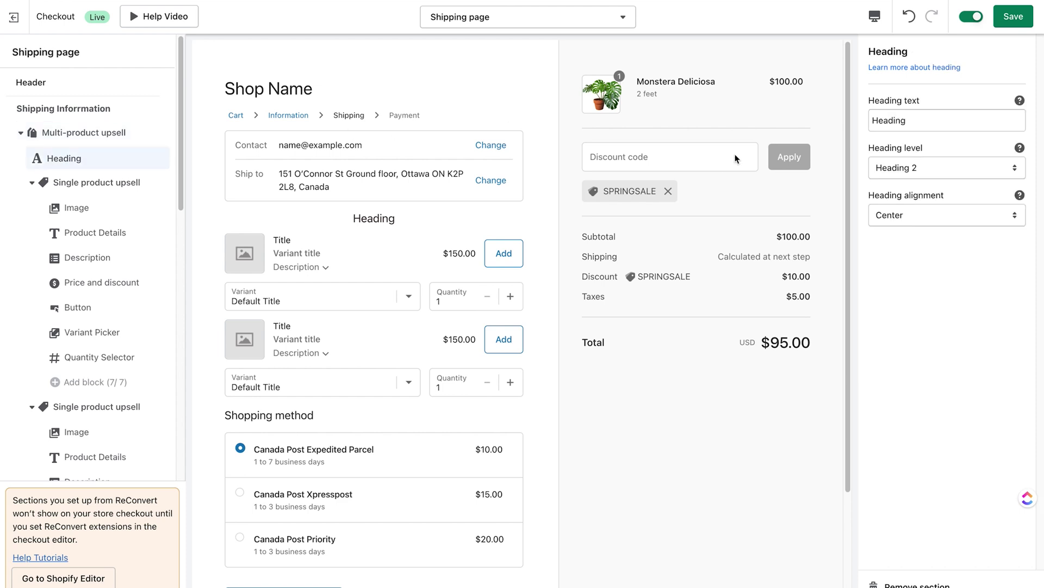
{"action": "double_click", "coordinate": [928, 121]}
{"action": "type", "text": "Yo"}
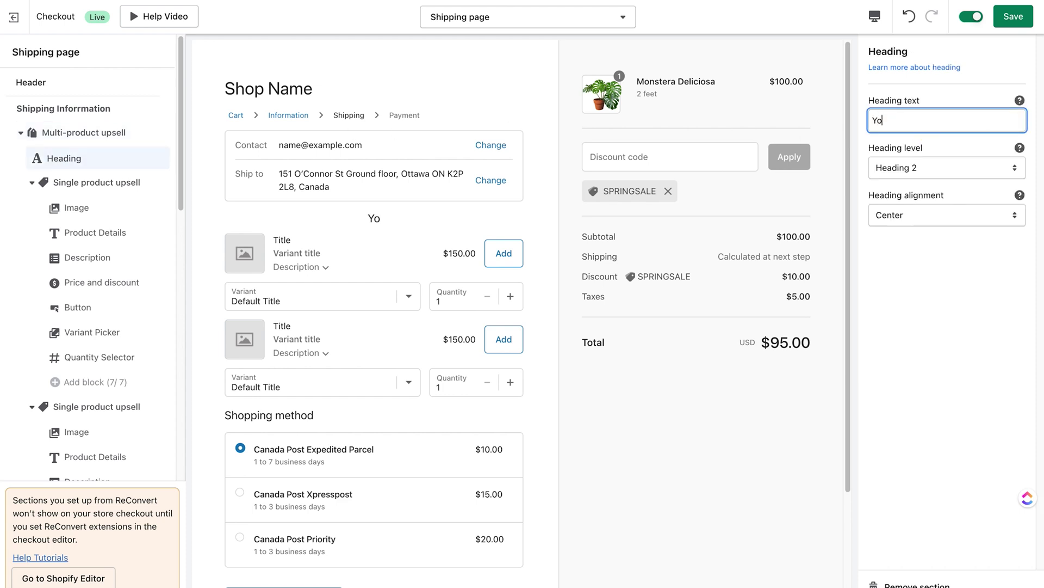
{"action": "type", "text": "u may also l"}
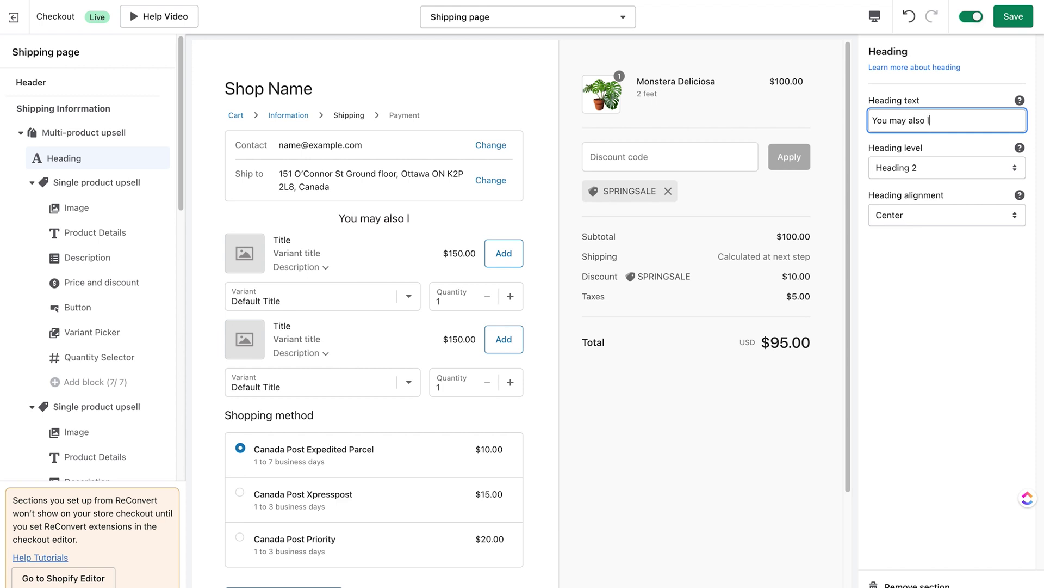
{"action": "type", "text": "ike these produ"}
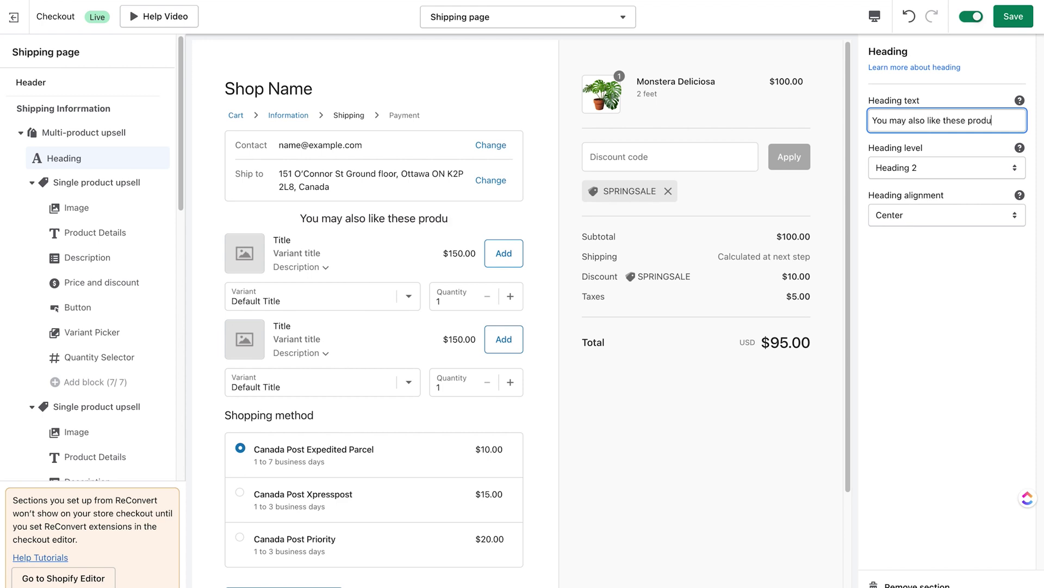
{"action": "type", "text": "cts:"}
Step: Try Heading 1 and 3, then settle on Heading 2 with left alignment
{"action": "left_click", "coordinate": [929, 163]}
{"action": "left_click", "coordinate": [929, 155]}
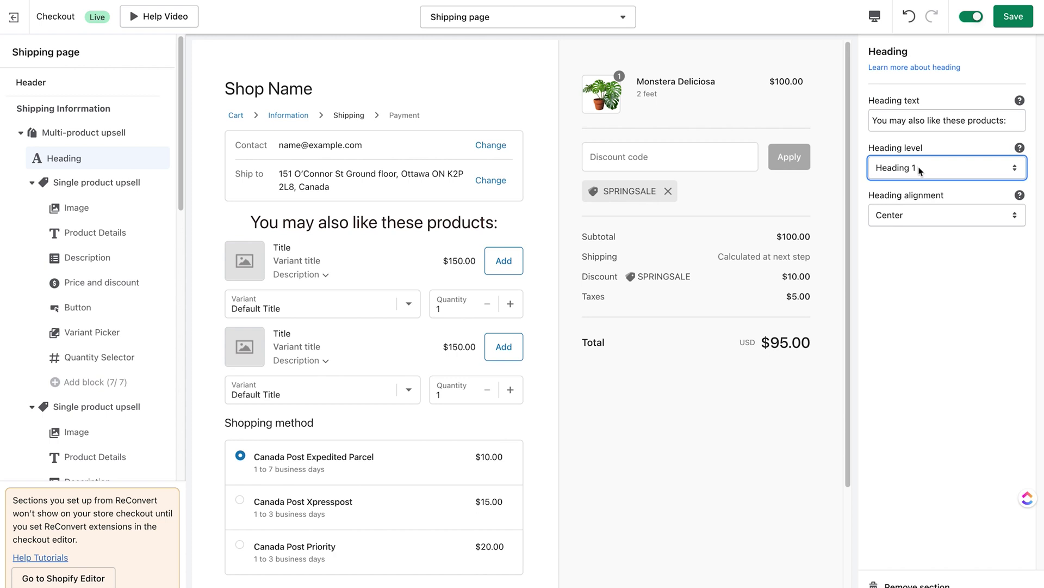
{"action": "left_click", "coordinate": [895, 168]}
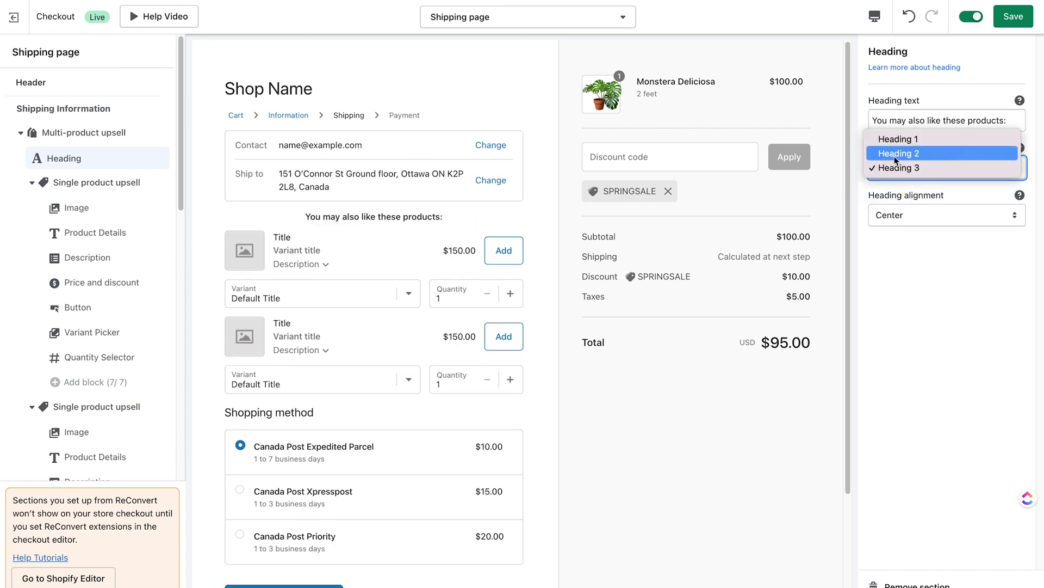
{"action": "left_click", "coordinate": [895, 159]}
{"action": "key", "text": "Up"}
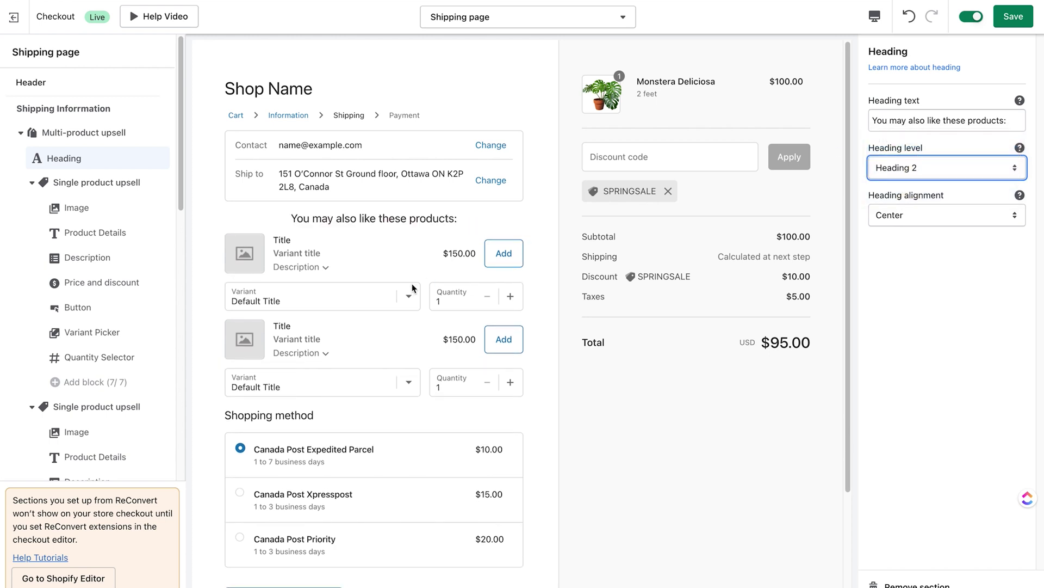
{"action": "left_click", "coordinate": [906, 222]}
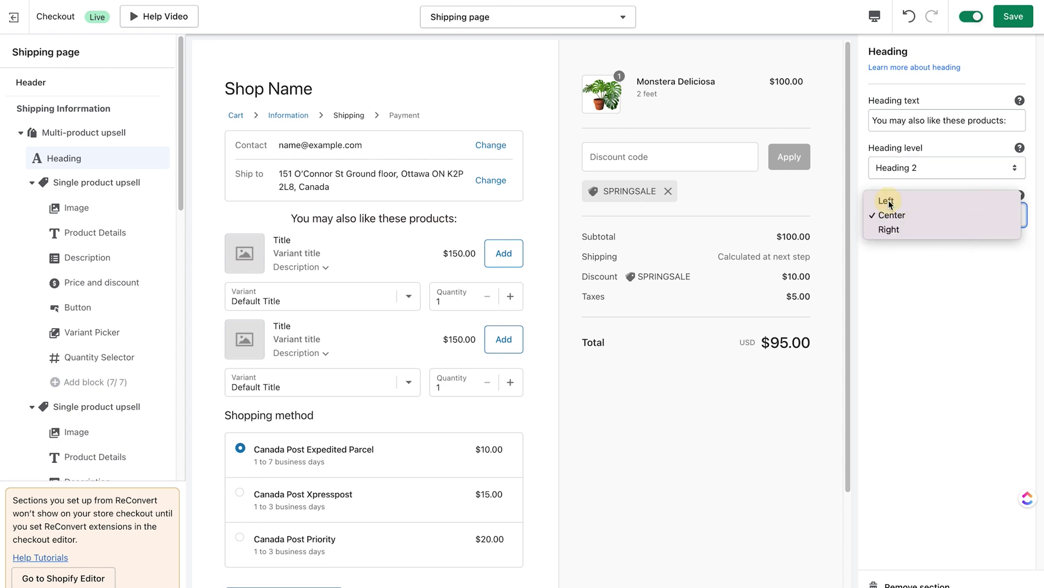
{"action": "left_click", "coordinate": [887, 263]}
Step: Set the first single product upsell to feature the ReConvert Polo Shirt
{"action": "left_click", "coordinate": [61, 184]}
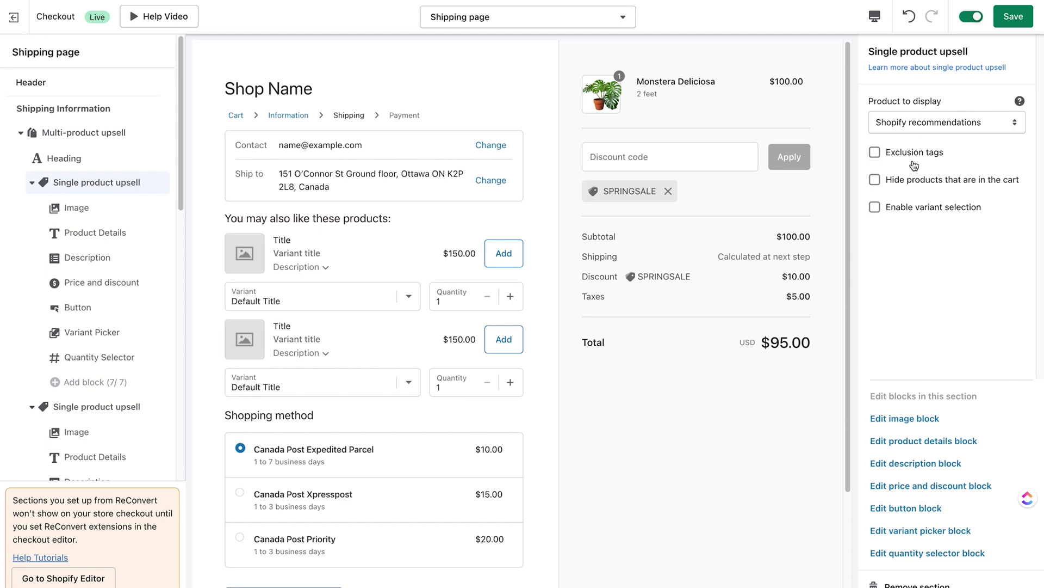
{"action": "left_click", "coordinate": [925, 125]}
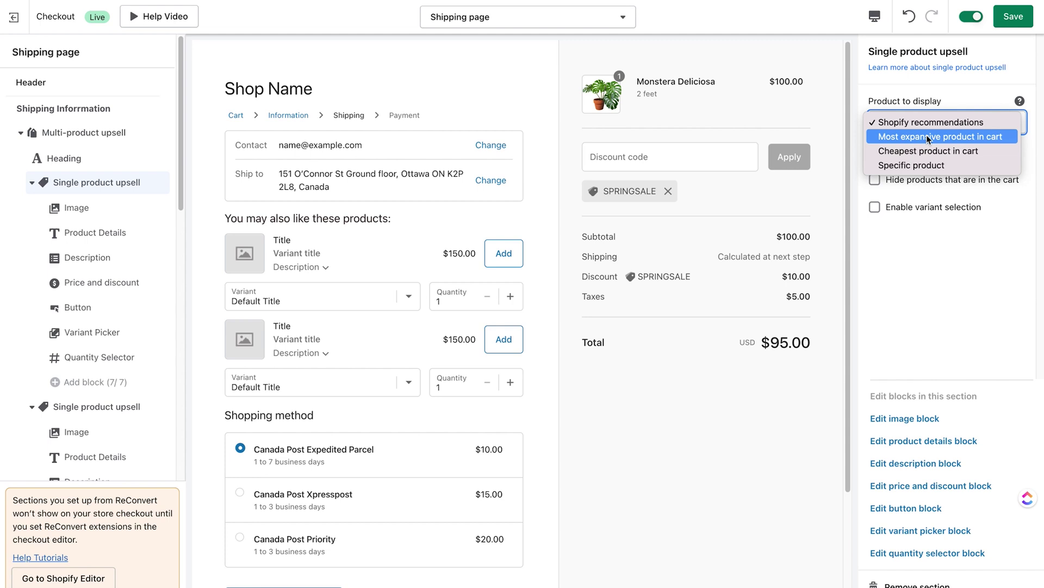
{"action": "left_click", "coordinate": [913, 166]}
{"action": "left_click", "coordinate": [915, 190]}
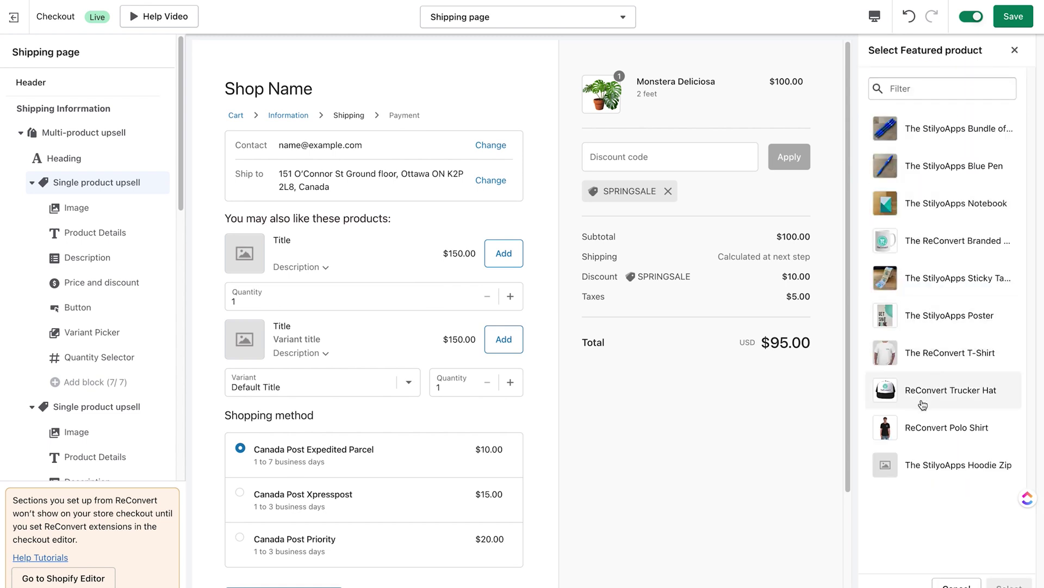
{"action": "left_click", "coordinate": [918, 426]}
{"action": "left_click", "coordinate": [1009, 584]}
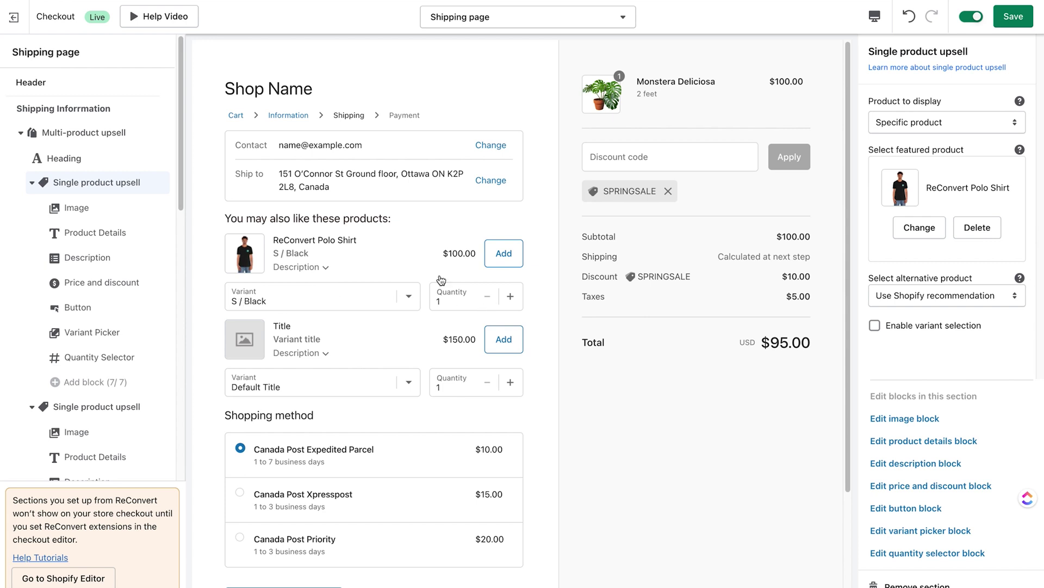
Step: Test the preview's quantity control and description expand, returning quantity to 1
{"action": "left_click", "coordinate": [519, 295]}
{"action": "left_click", "coordinate": [488, 297]}
{"action": "left_click", "coordinate": [320, 267]}
{"action": "left_click", "coordinate": [320, 268]}
Step: Switch the product to display back to Shopify recommendations and enable exclusion tags
{"action": "left_click", "coordinate": [919, 122]}
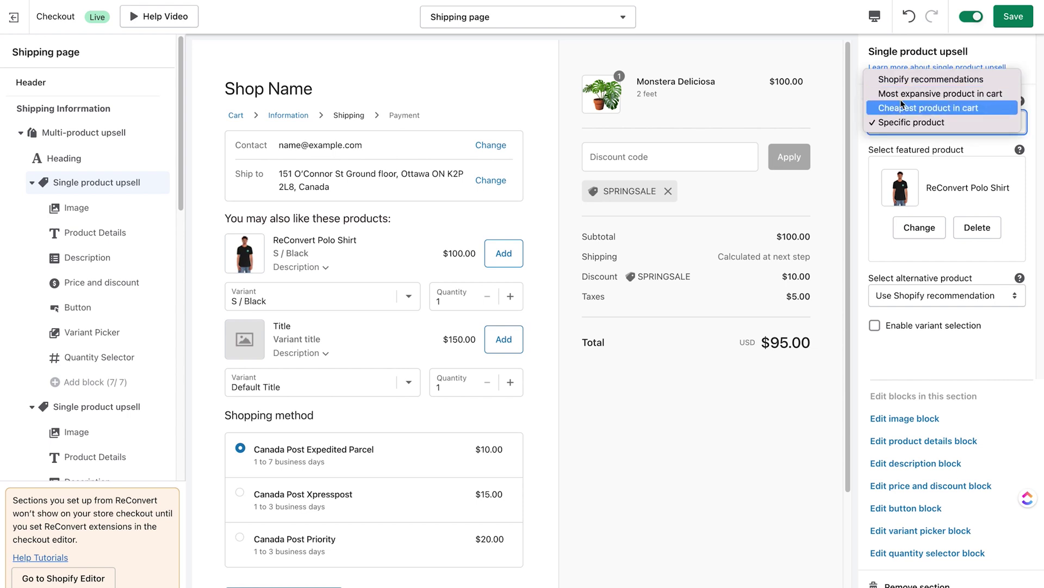
{"action": "left_click", "coordinate": [899, 80]}
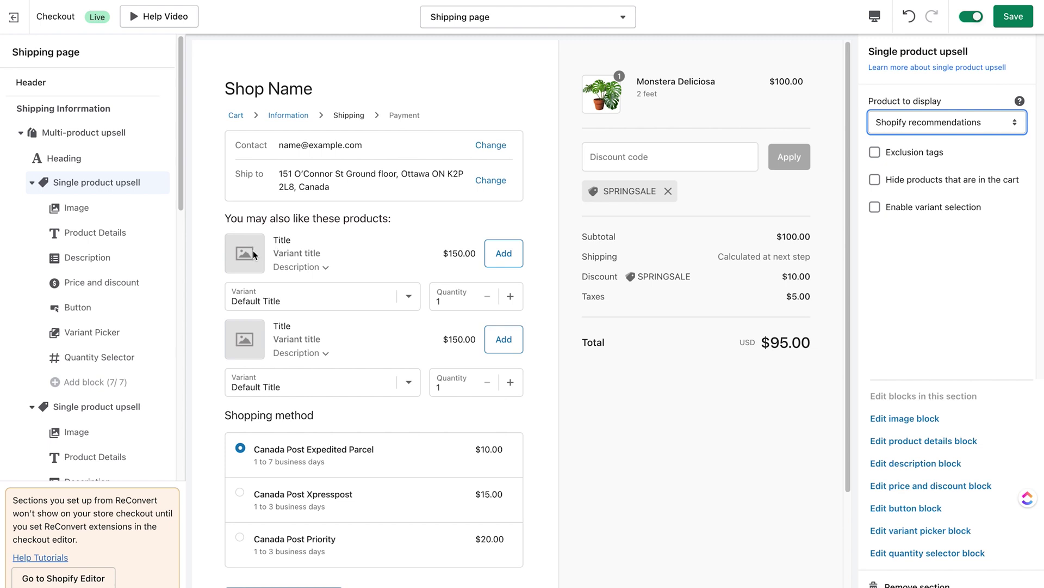
{"action": "left_click", "coordinate": [918, 231]}
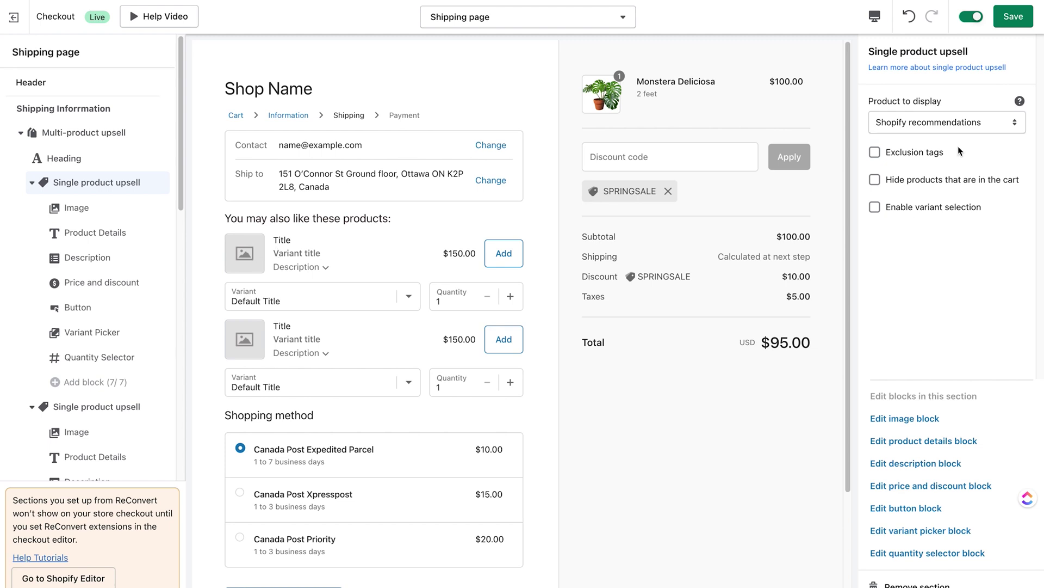
{"action": "left_click", "coordinate": [876, 152]}
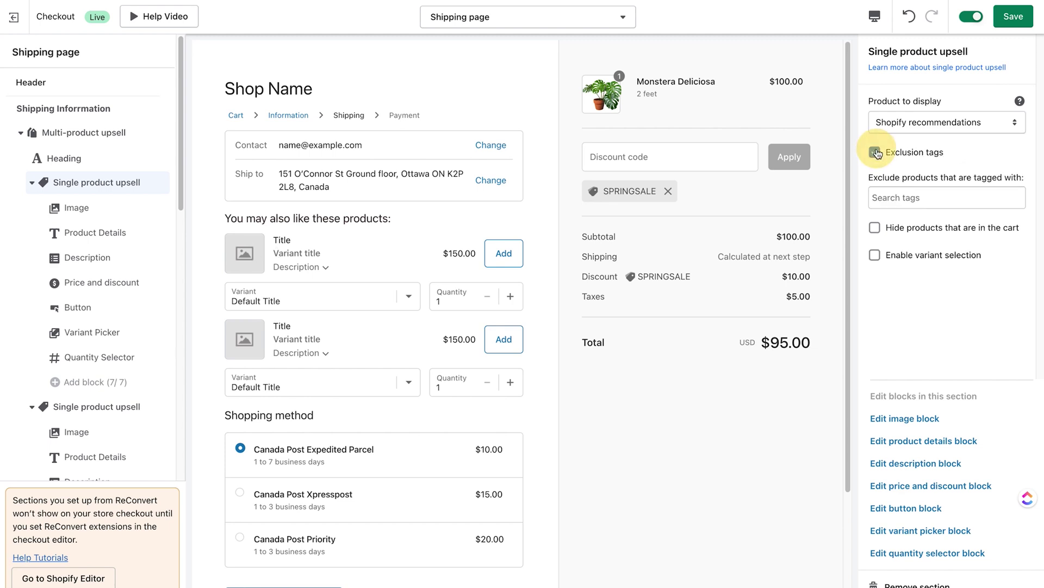
Step: Exclude products tagged 'hide' and enable Hide products that are in the cart
{"action": "left_click", "coordinate": [893, 196]}
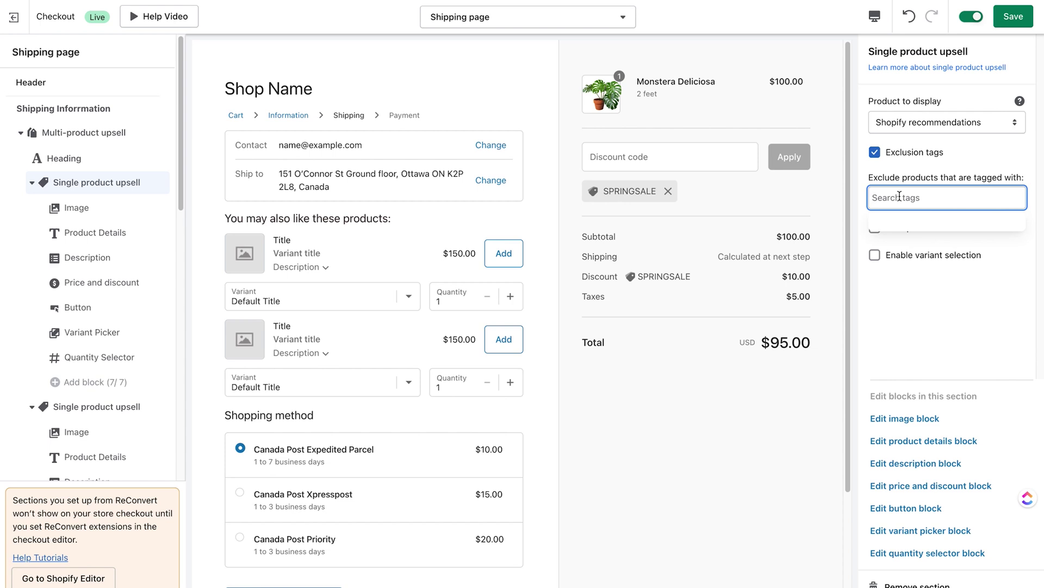
{"action": "type", "text": "hide,"}
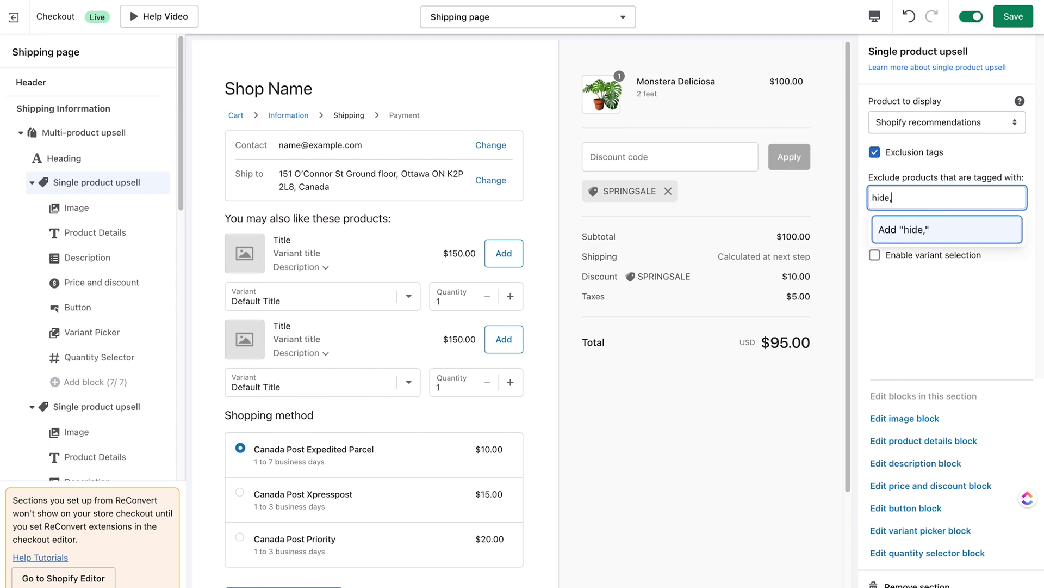
{"action": "key", "text": "Return"}
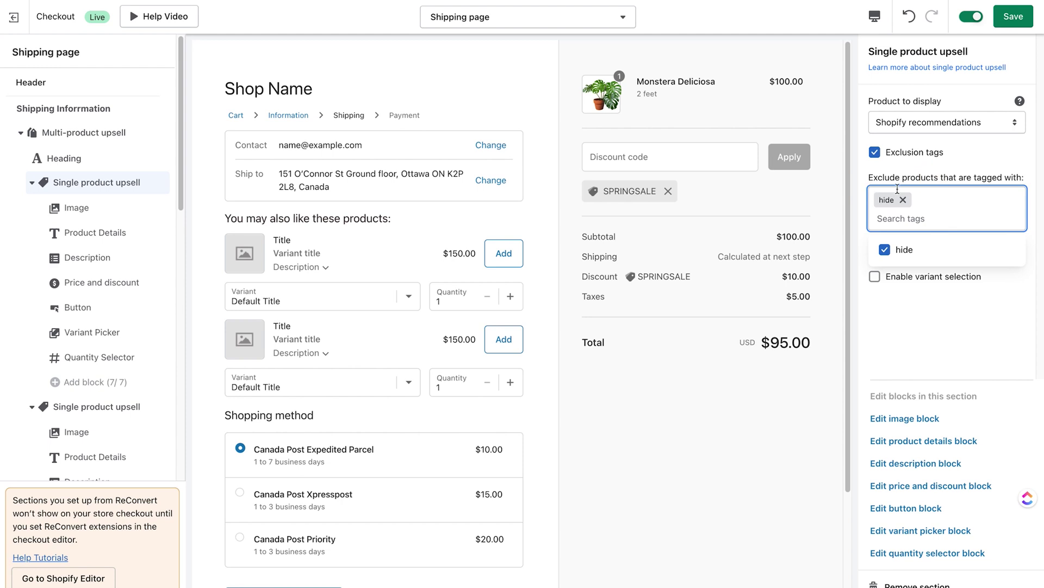
{"action": "left_click", "coordinate": [962, 345]}
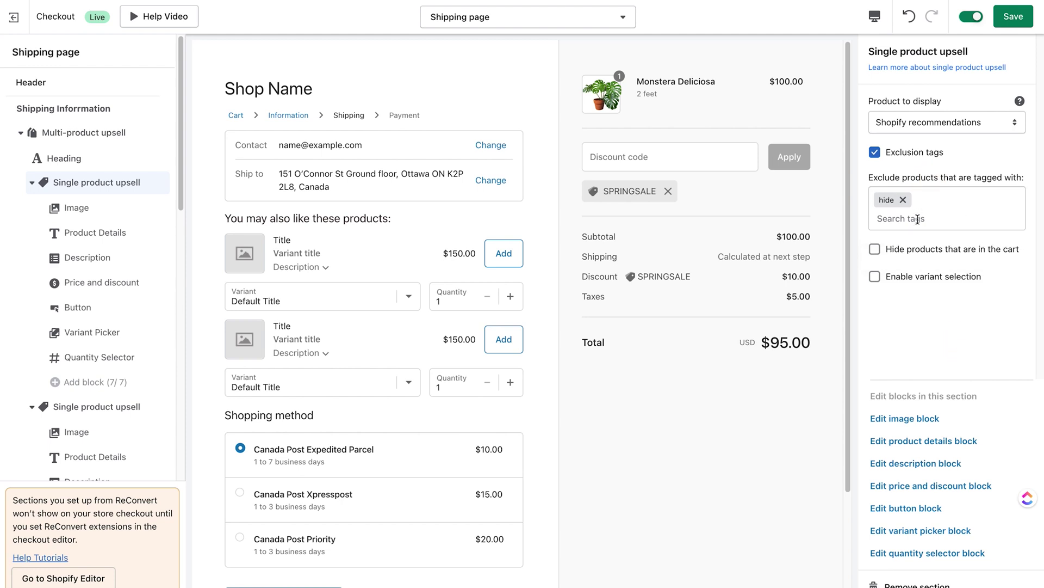
{"action": "left_click", "coordinate": [875, 250]}
Step: Enable variant selection and set the alternative product fallback to Use Shopify recommendation
{"action": "left_click", "coordinate": [876, 277]}
{"action": "left_click", "coordinate": [924, 122]}
{"action": "left_click", "coordinate": [890, 125]}
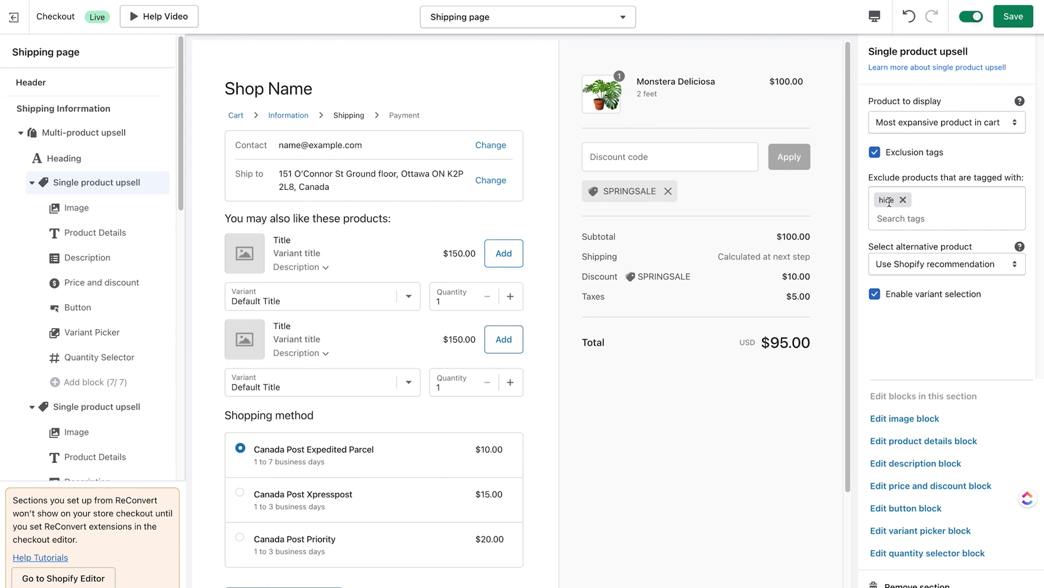
{"action": "left_click", "coordinate": [907, 267]}
{"action": "left_click", "coordinate": [906, 281]}
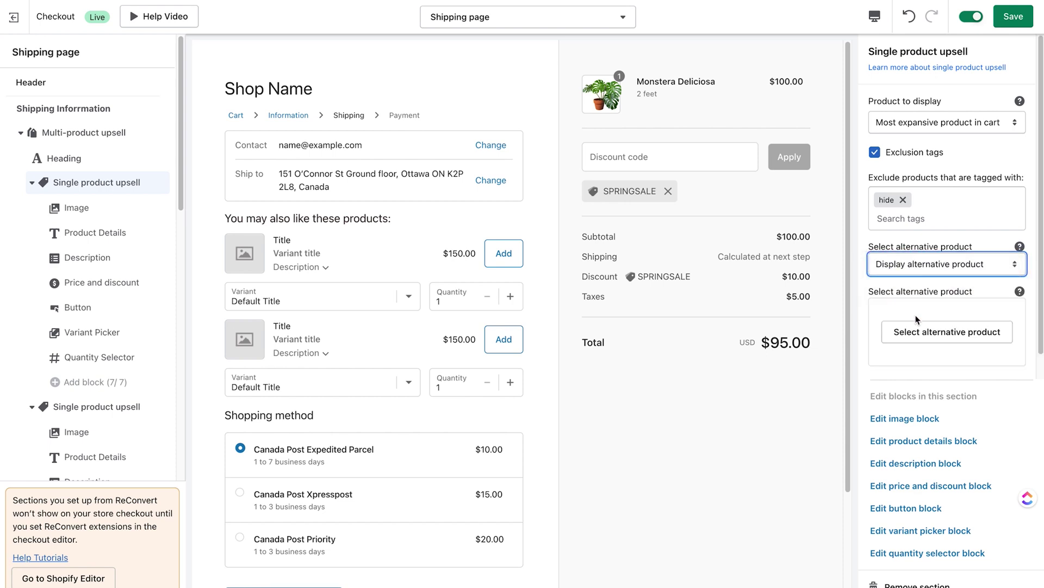
{"action": "left_click", "coordinate": [919, 264]}
{"action": "left_click", "coordinate": [921, 277]}
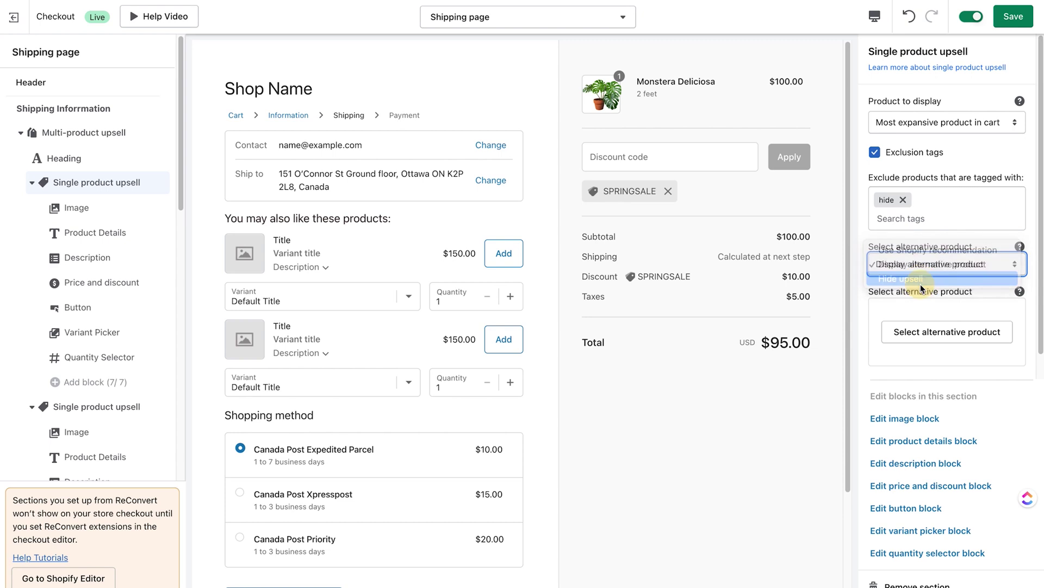
{"action": "left_click", "coordinate": [932, 274]}
{"action": "left_click", "coordinate": [915, 267]}
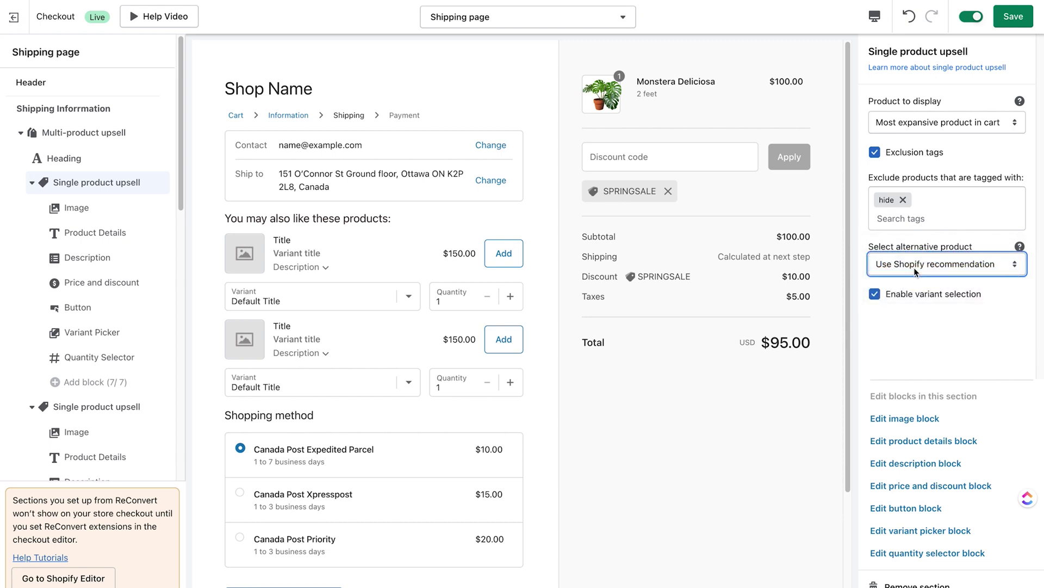
Step: Set Product to display to Specific product, featuring the ReConvert Polo Shirt
{"action": "left_click", "coordinate": [945, 124]}
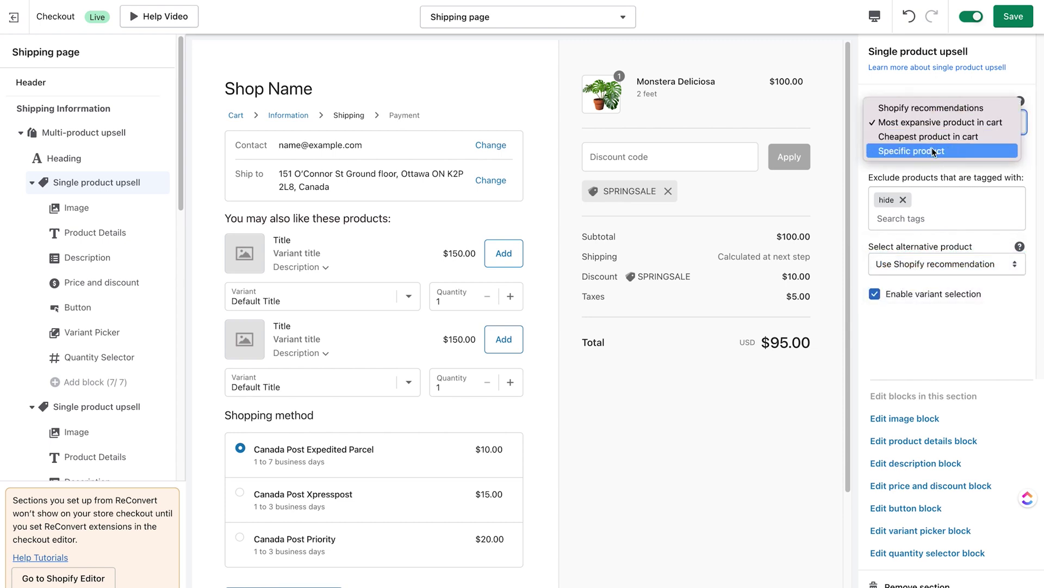
{"action": "key", "text": "Escape"}
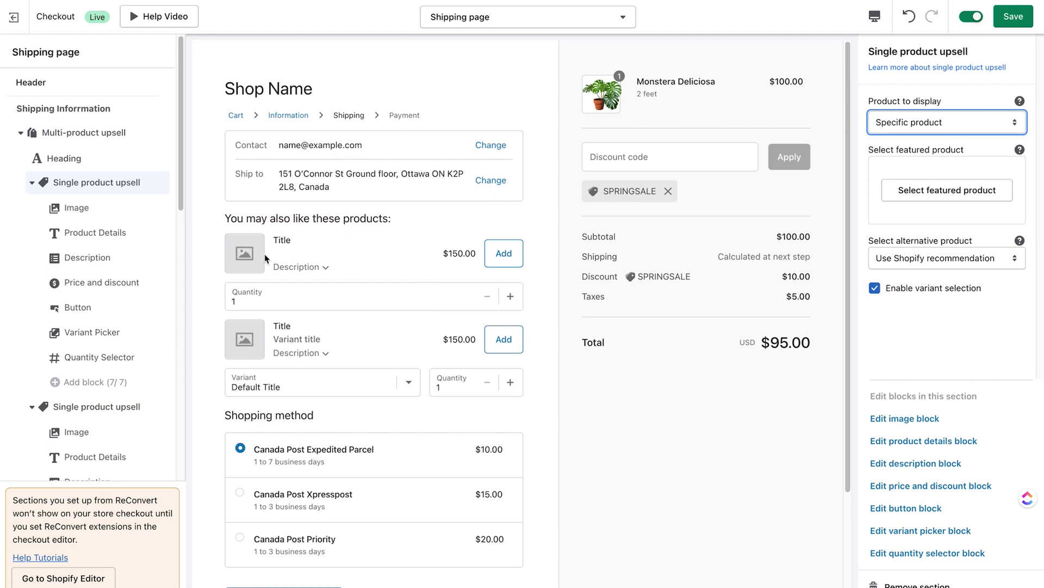
{"action": "left_click", "coordinate": [947, 192]}
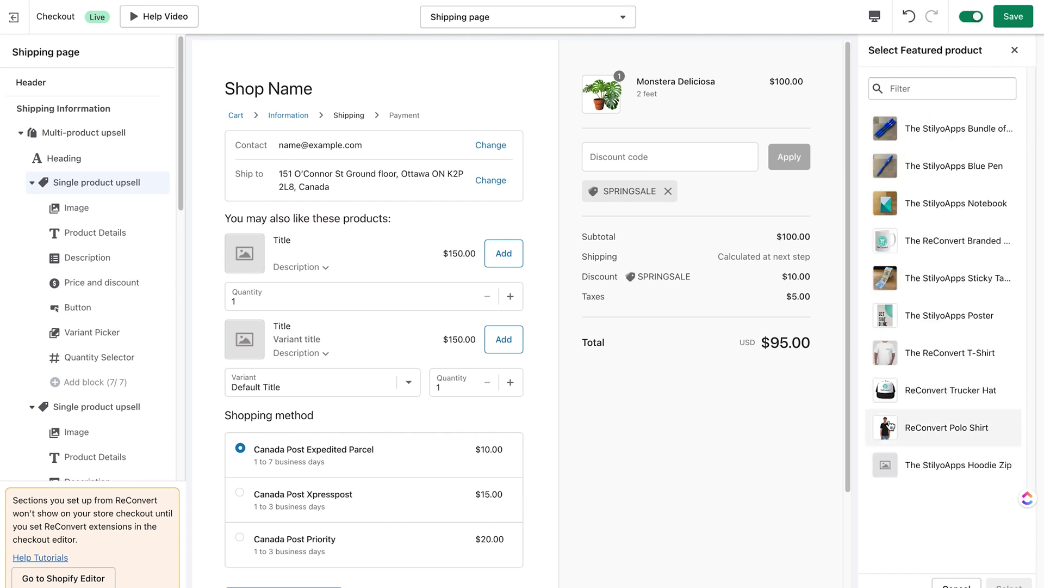
{"action": "left_click", "coordinate": [941, 442]}
{"action": "left_click", "coordinate": [1009, 582]}
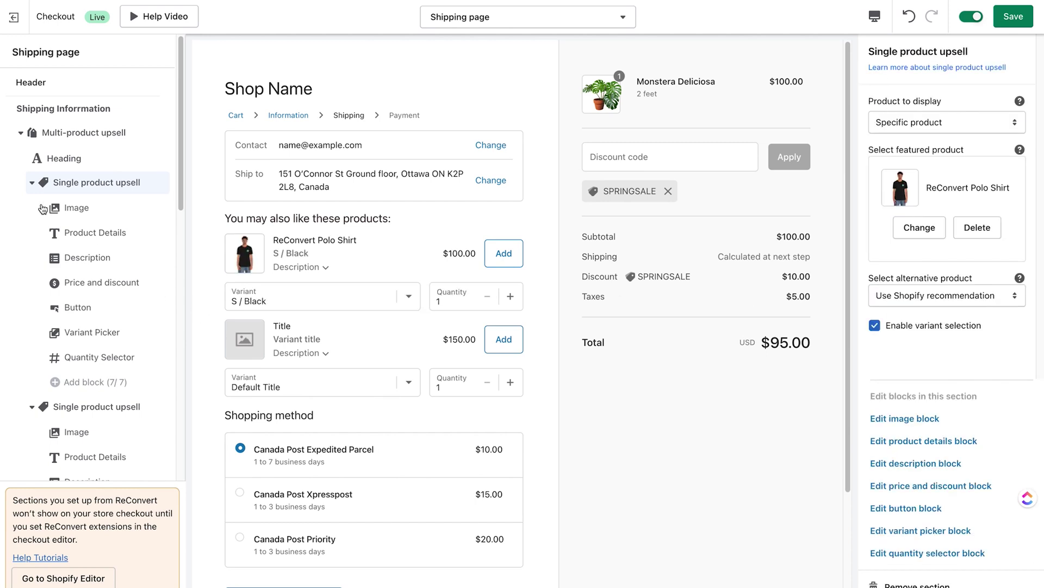
{"action": "left_click", "coordinate": [30, 186]}
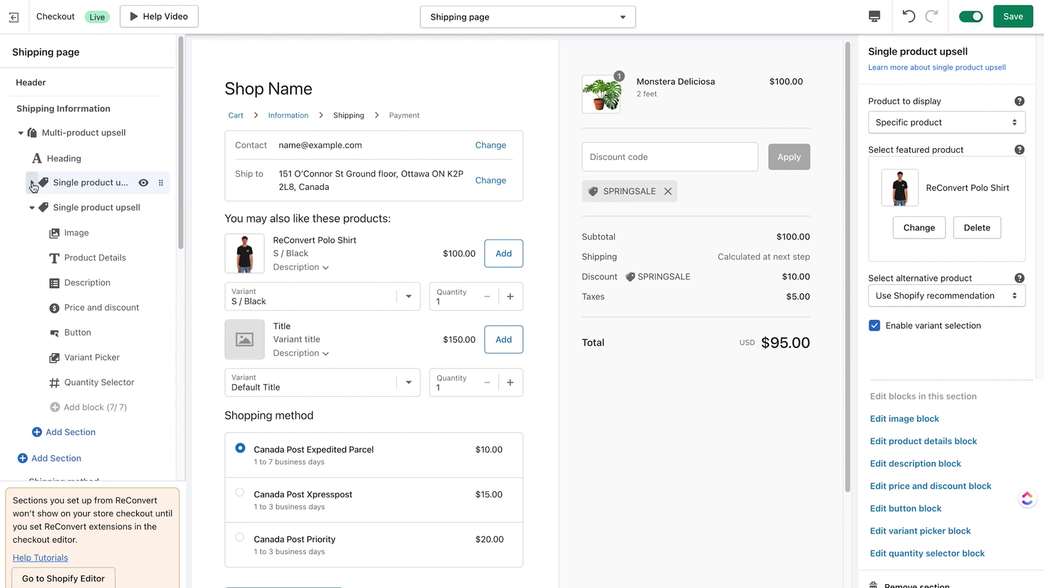
{"action": "left_click", "coordinate": [33, 186]}
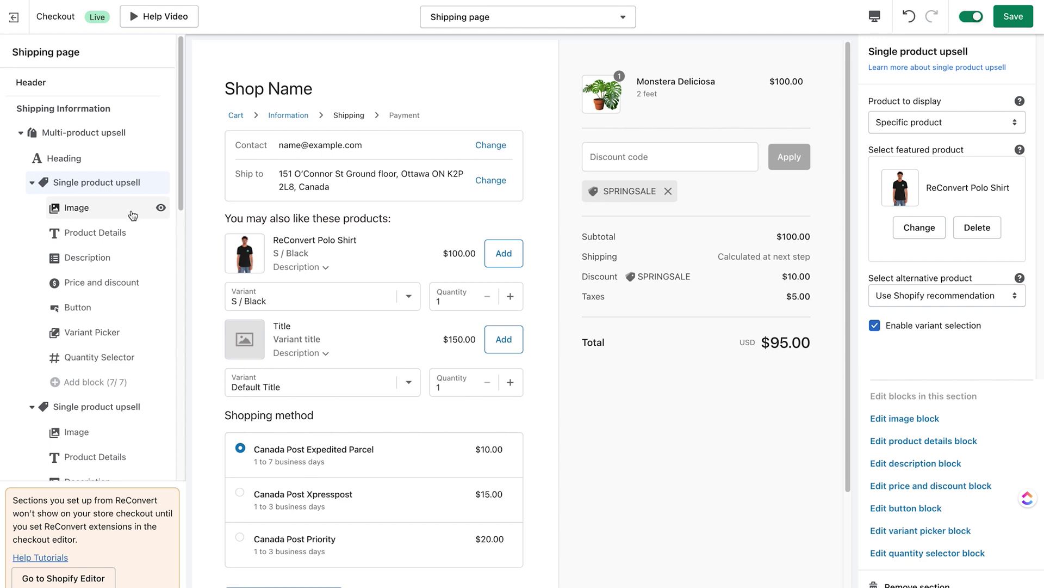
Step: In the upsell Image block, try Contain image fit, then return to Cover
{"action": "left_click", "coordinate": [77, 215]}
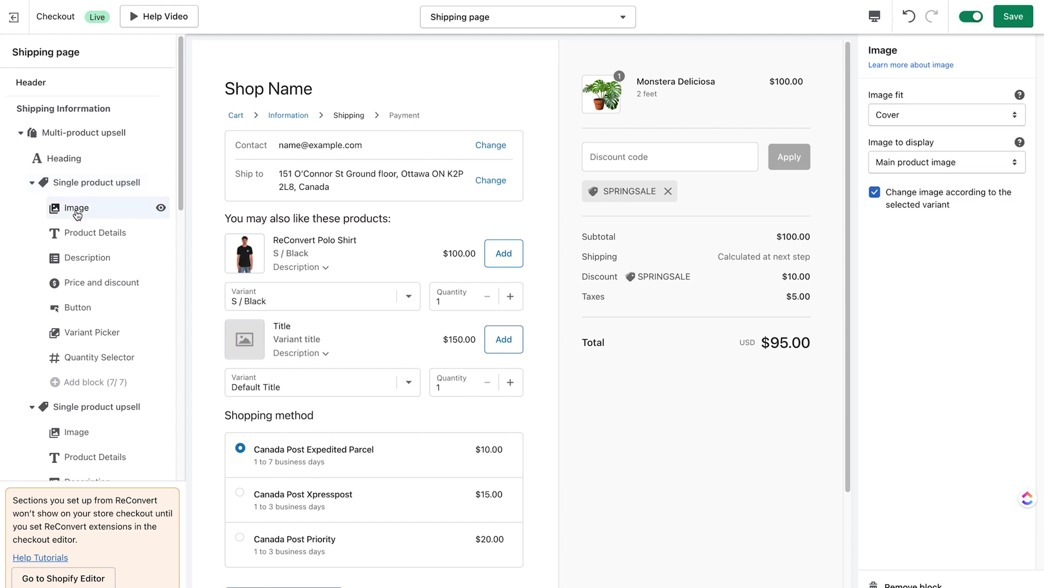
{"action": "left_click", "coordinate": [160, 208]}
{"action": "left_click", "coordinate": [160, 209]}
{"action": "left_click", "coordinate": [909, 116]}
{"action": "left_click", "coordinate": [911, 120]}
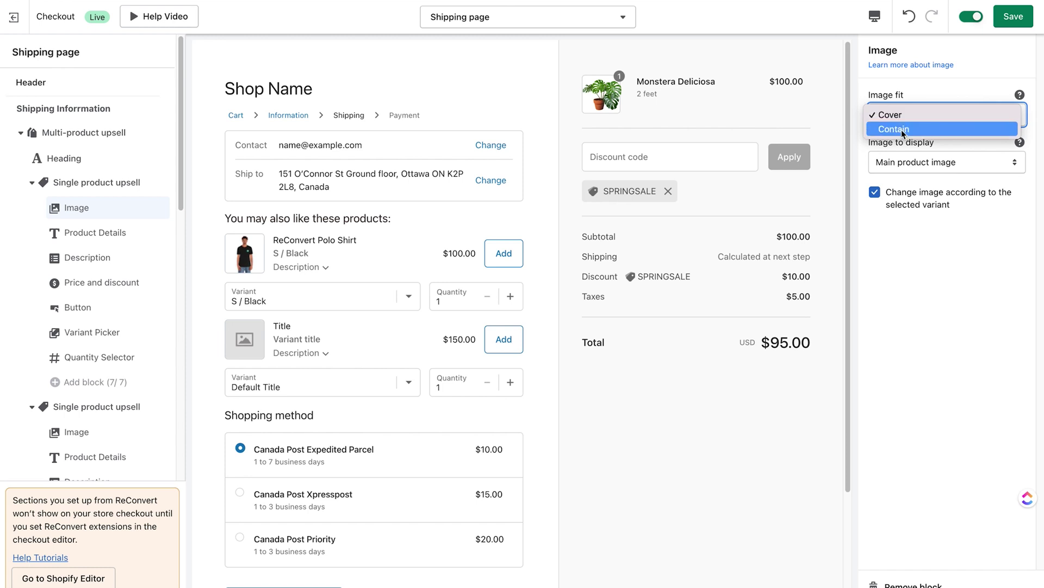
{"action": "left_click", "coordinate": [902, 130]}
{"action": "left_click", "coordinate": [902, 114]}
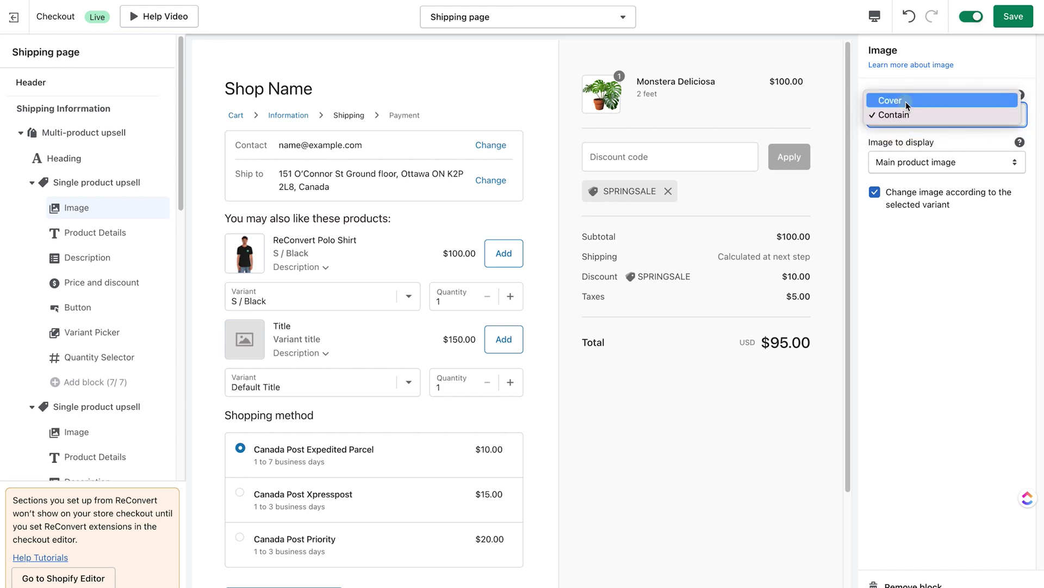
{"action": "left_click", "coordinate": [906, 103]}
Step: Try the ReConvert custom image, then restore Cover fit with the main product image
{"action": "left_click", "coordinate": [911, 164]}
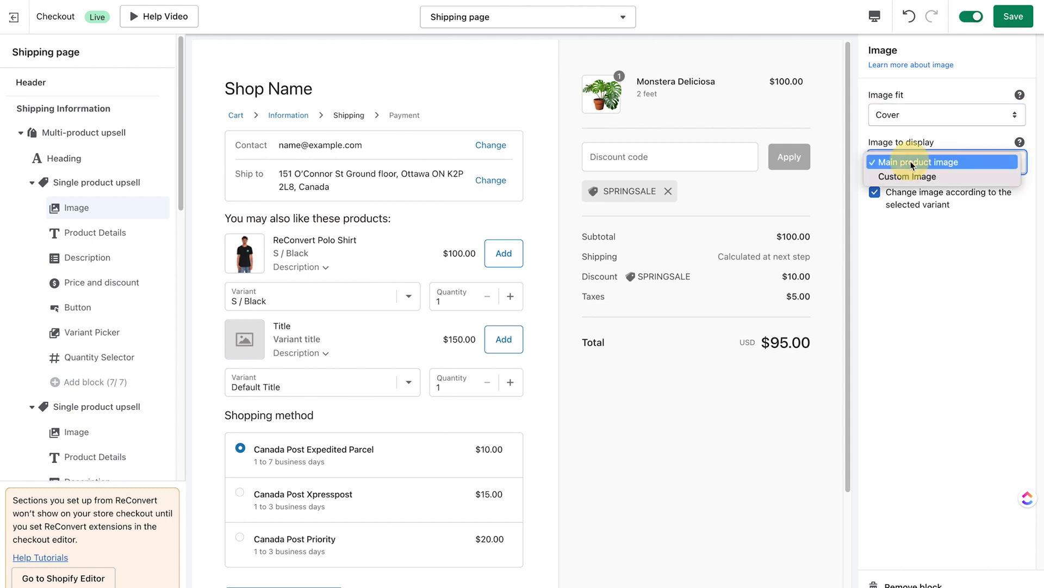
{"action": "left_click", "coordinate": [918, 175]}
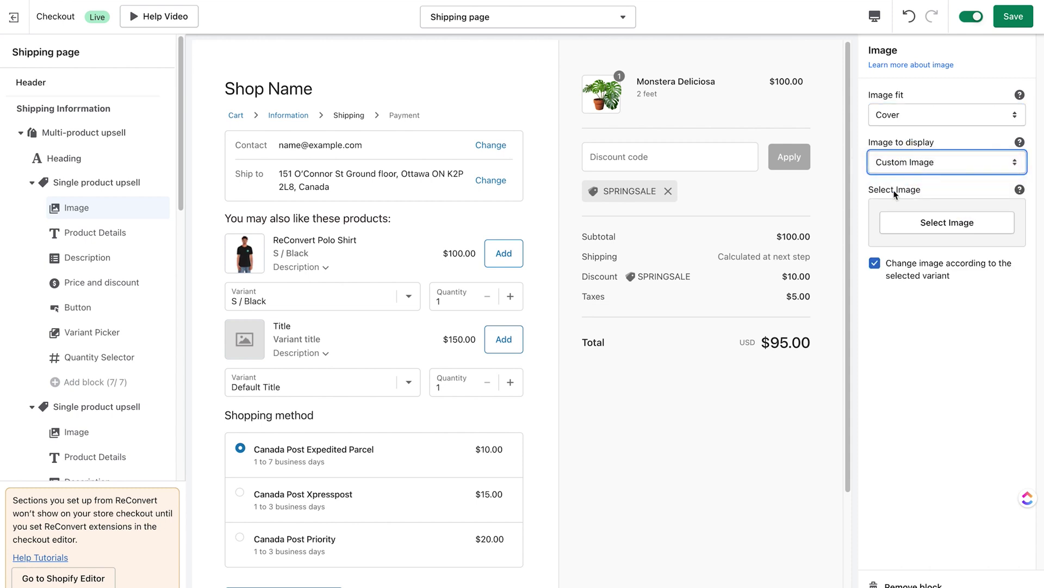
{"action": "left_click", "coordinate": [951, 226]}
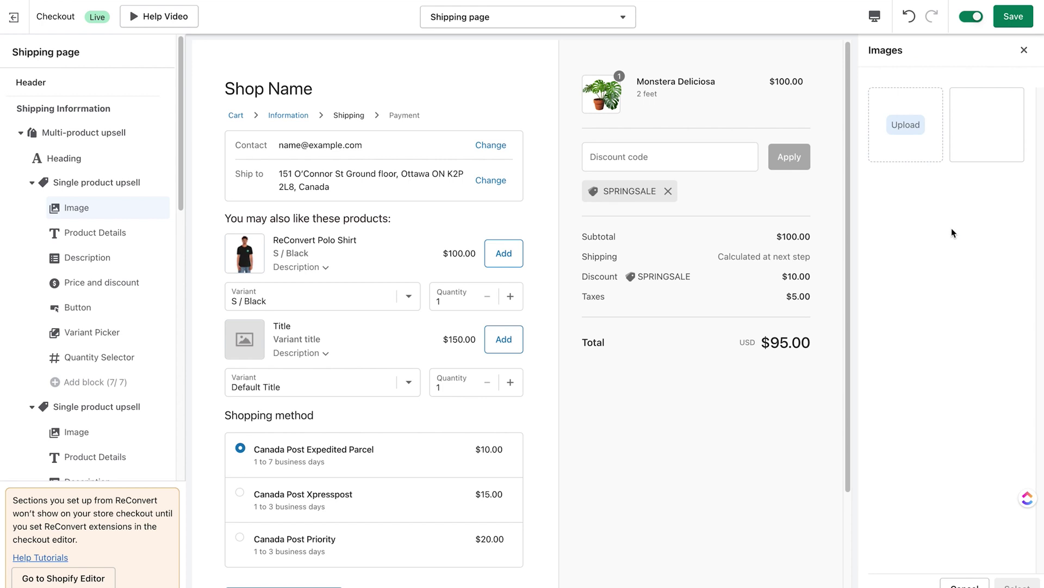
{"action": "left_click", "coordinate": [986, 136]}
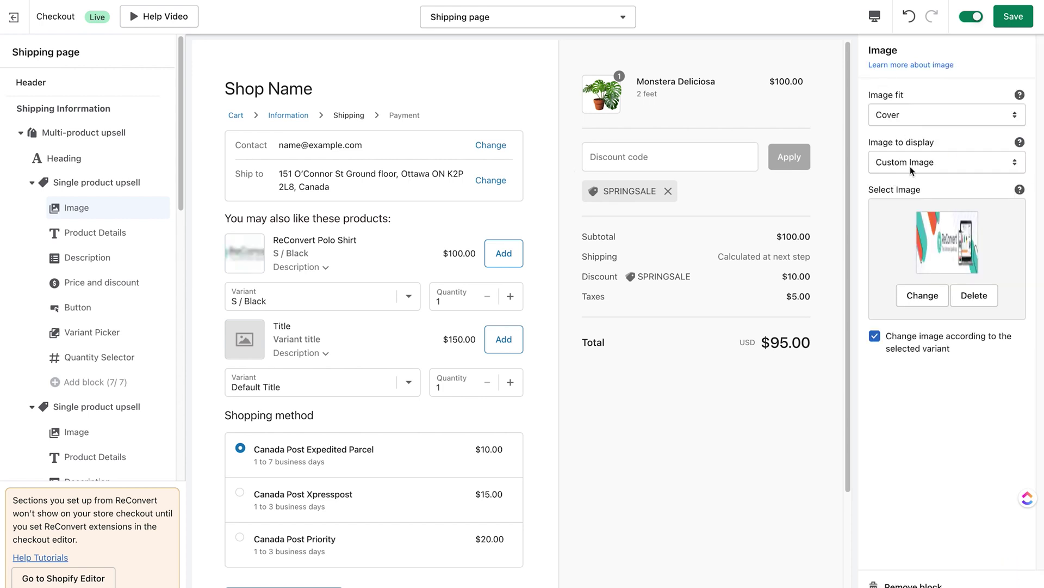
{"action": "left_click", "coordinate": [912, 188]}
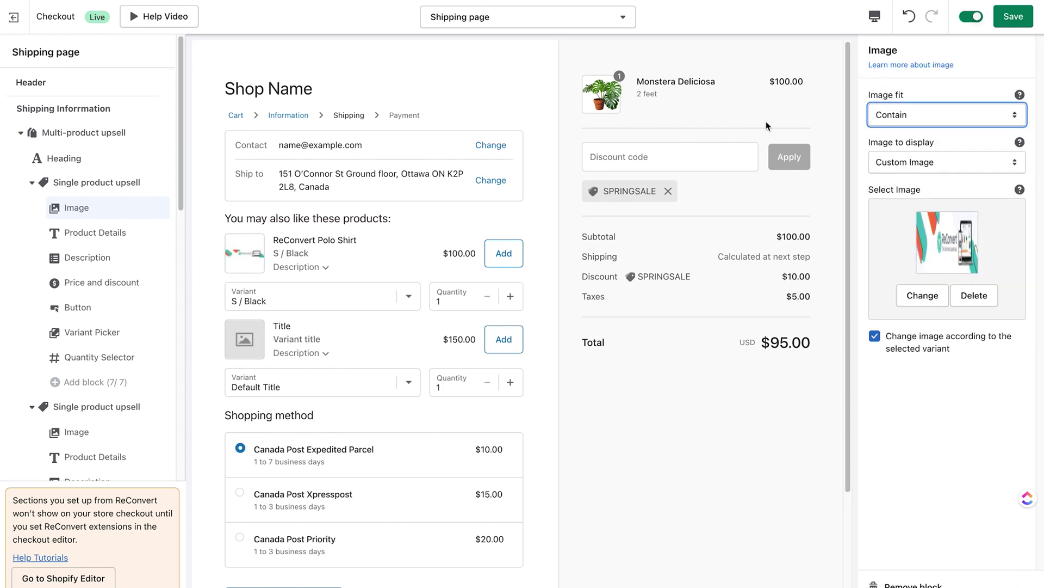
{"action": "left_click", "coordinate": [902, 119]}
{"action": "left_click", "coordinate": [902, 100]}
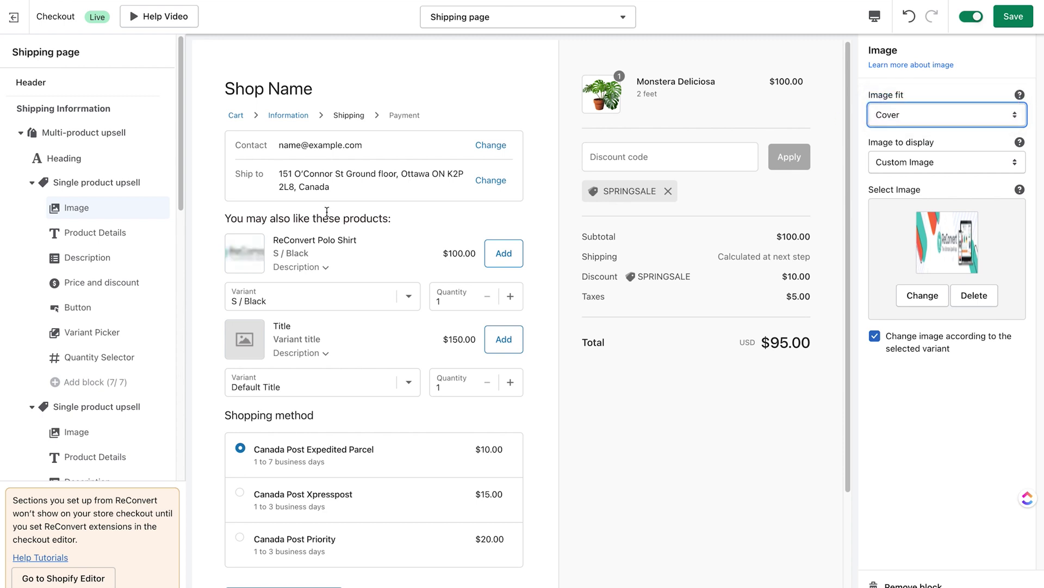
{"action": "left_click", "coordinate": [916, 162]}
{"action": "left_click", "coordinate": [920, 151]}
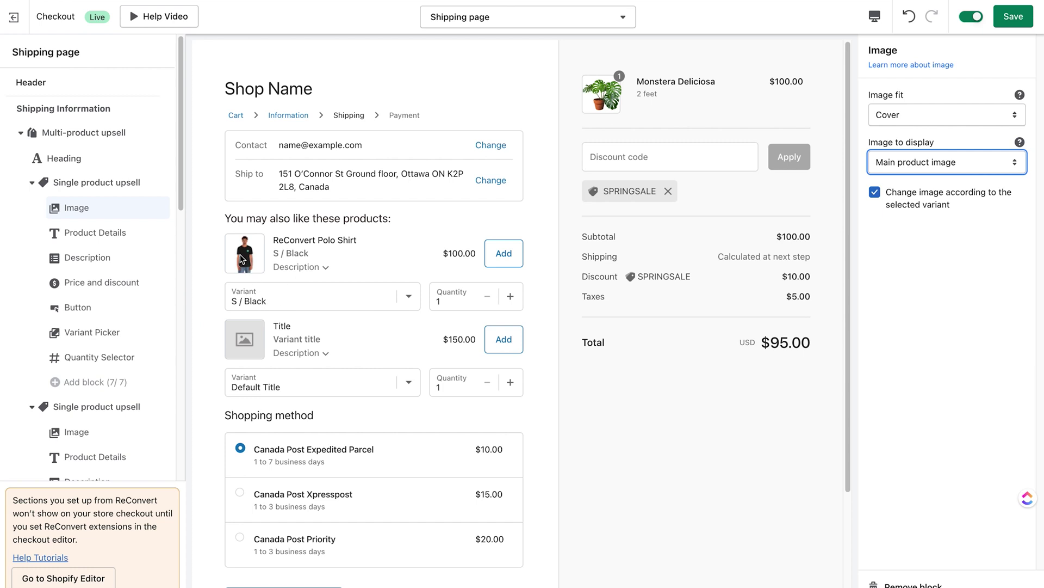
{"action": "left_click", "coordinate": [157, 235]}
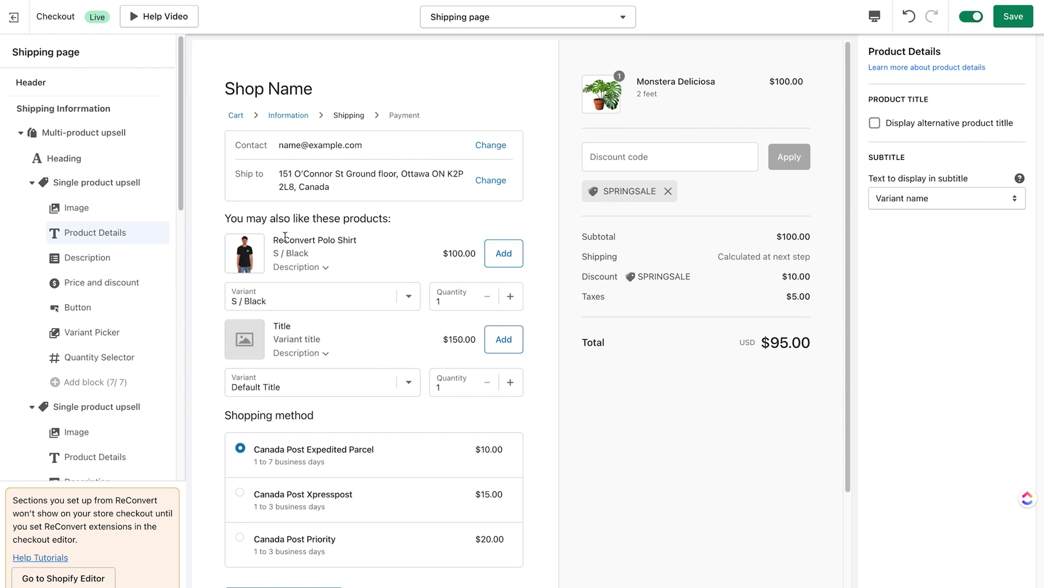
Step: Enable an alternative product title reading 'this is my custom title'
{"action": "left_click", "coordinate": [876, 125]}
{"action": "triple_click", "coordinate": [895, 166]}
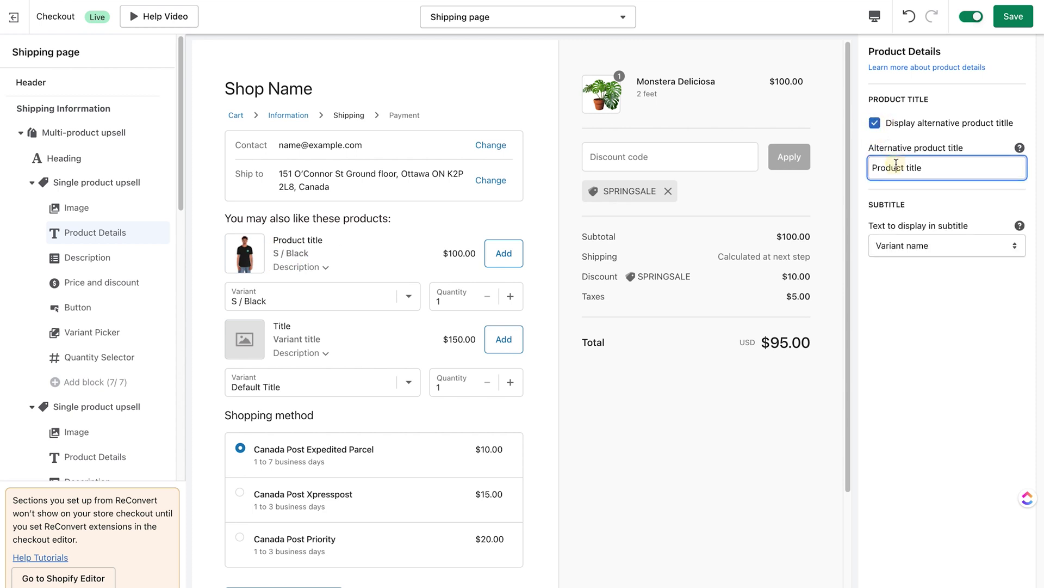
{"action": "type", "text": "this is my custom title"}
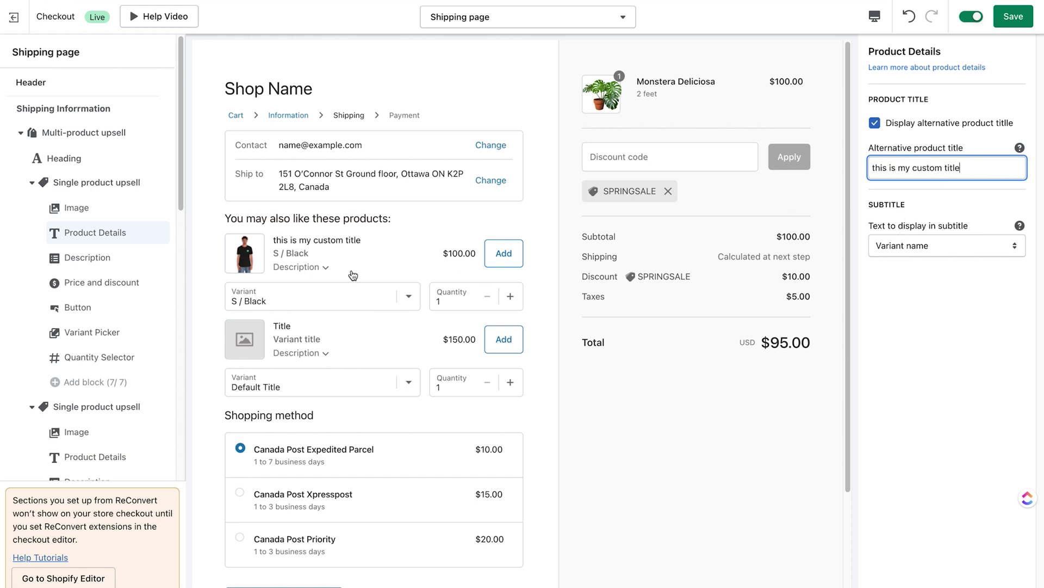
{"action": "triple_click", "coordinate": [292, 252]}
Step: Try Vendor, Custom text and None as subtitle, then restore Variant name
{"action": "left_click", "coordinate": [928, 247]}
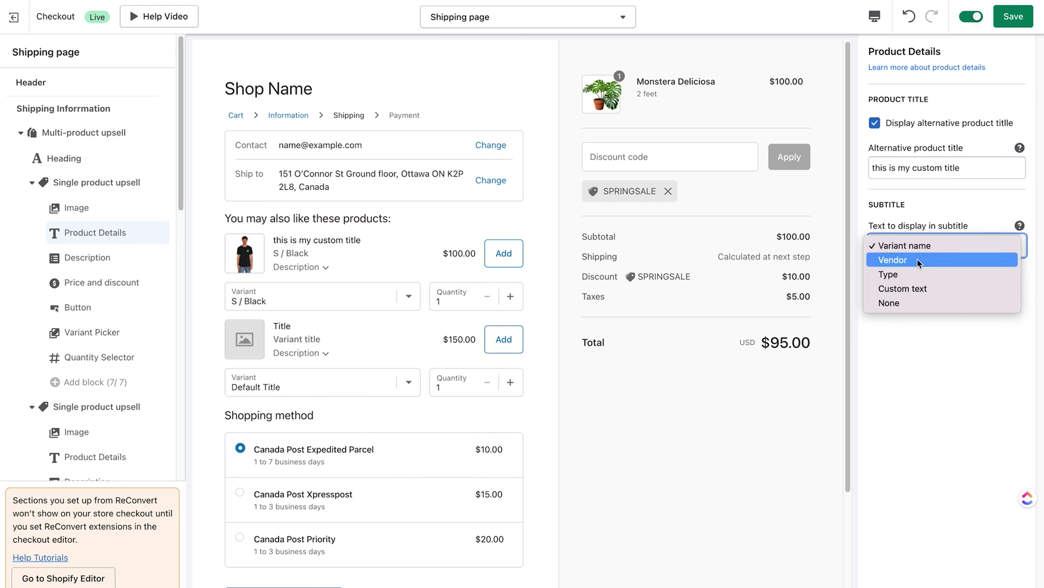
{"action": "left_click", "coordinate": [918, 246]}
{"action": "key", "text": "Down"}
{"action": "key", "text": "Down"}
{"action": "key", "text": "Down"}
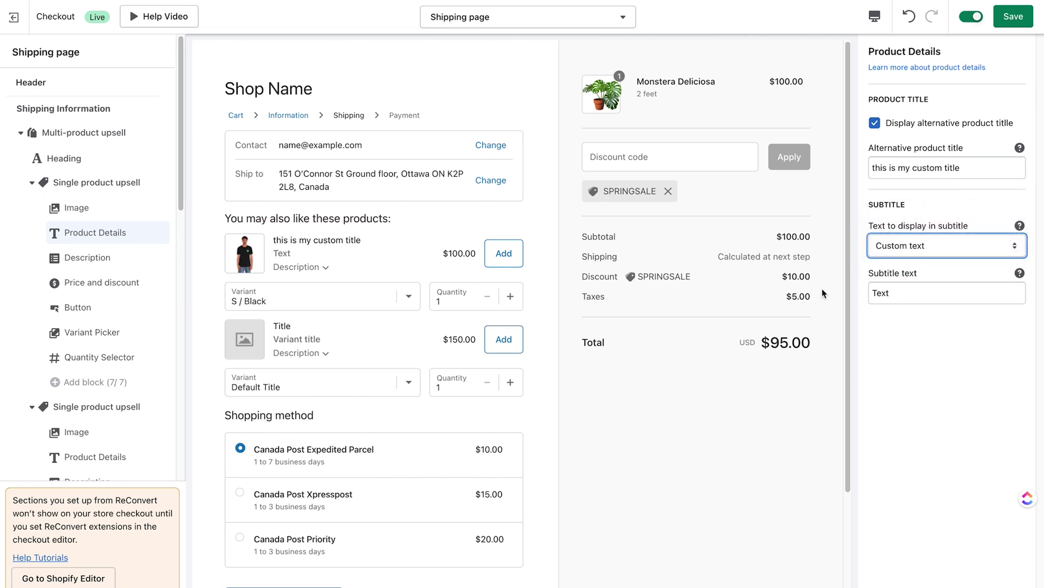
{"action": "left_click", "coordinate": [898, 247]}
{"action": "left_click", "coordinate": [892, 258]}
{"action": "left_click", "coordinate": [895, 246]}
{"action": "left_click", "coordinate": [895, 190]}
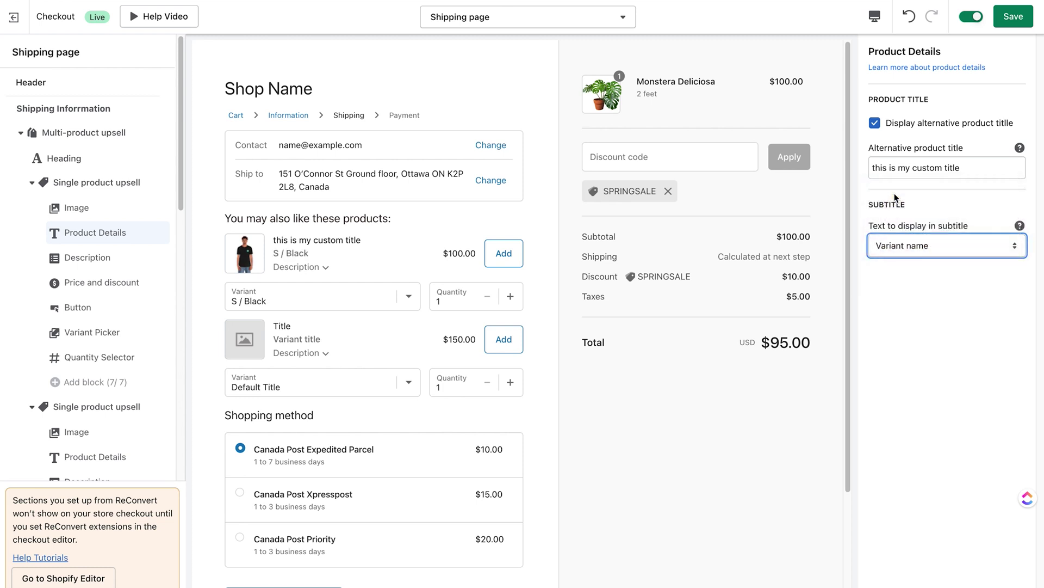
Step: Test the Description block's visibility, preview expansion and alternative description, leaving it off
{"action": "left_click", "coordinate": [112, 254]}
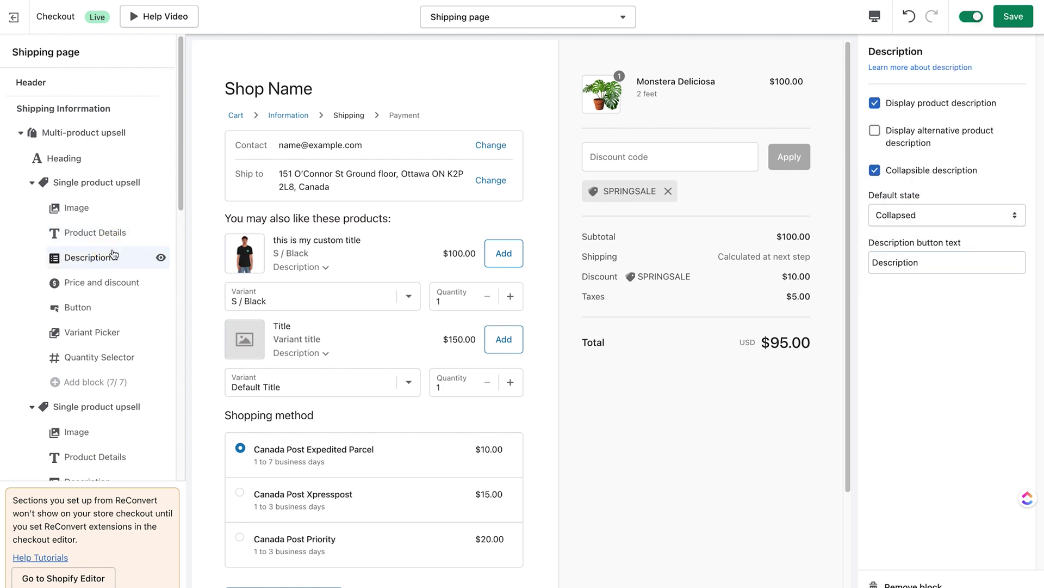
{"action": "left_click", "coordinate": [161, 259]}
{"action": "left_click", "coordinate": [162, 259]}
{"action": "left_click", "coordinate": [320, 267]}
{"action": "left_click", "coordinate": [325, 267]}
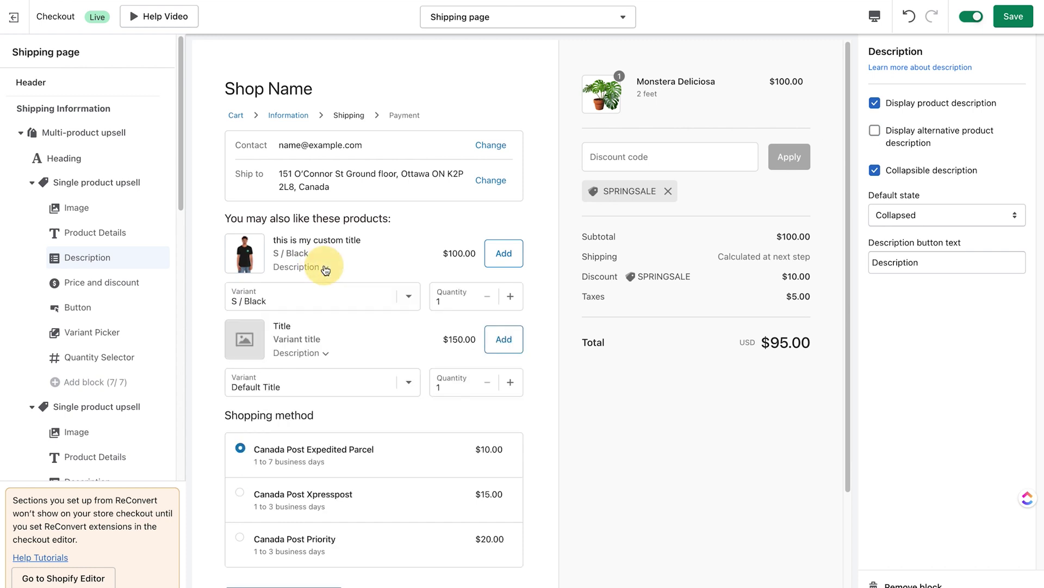
{"action": "left_click", "coordinate": [892, 136]}
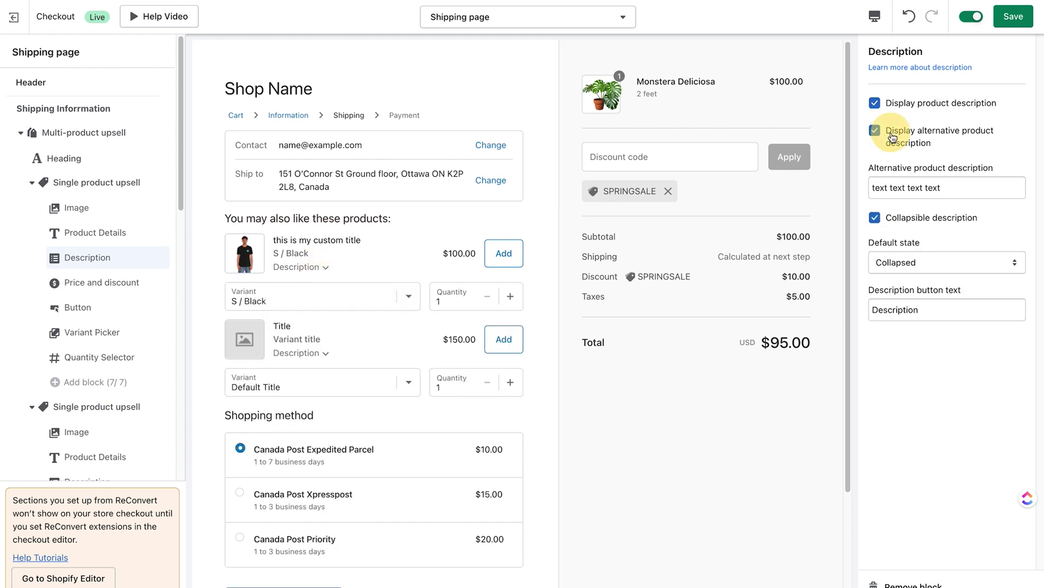
{"action": "left_click", "coordinate": [324, 269]}
{"action": "left_click", "coordinate": [884, 141]}
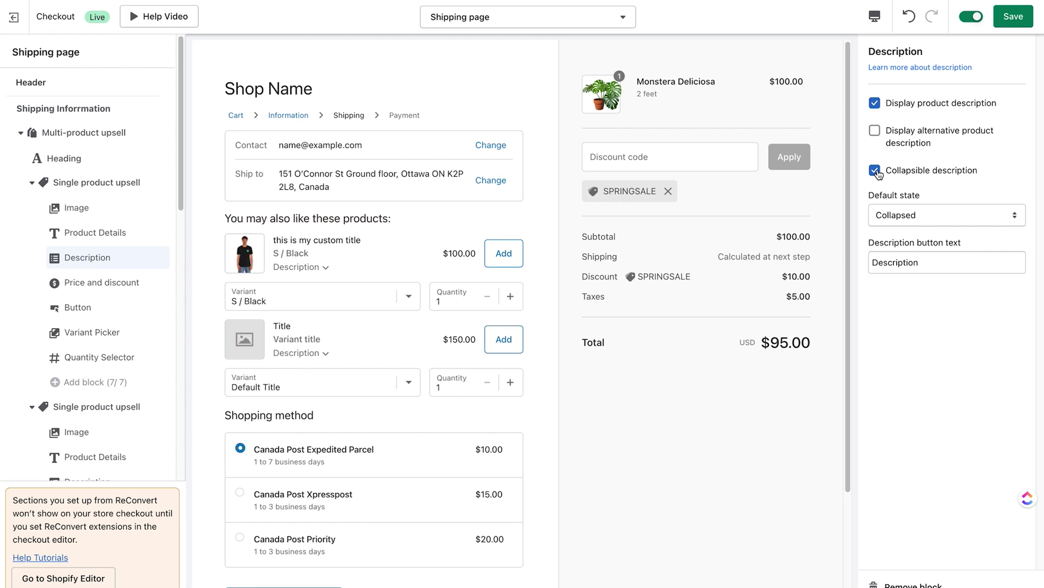
Step: Keep the description Collapsible with default state Collapsed after trying Expanded
{"action": "left_click", "coordinate": [875, 171]}
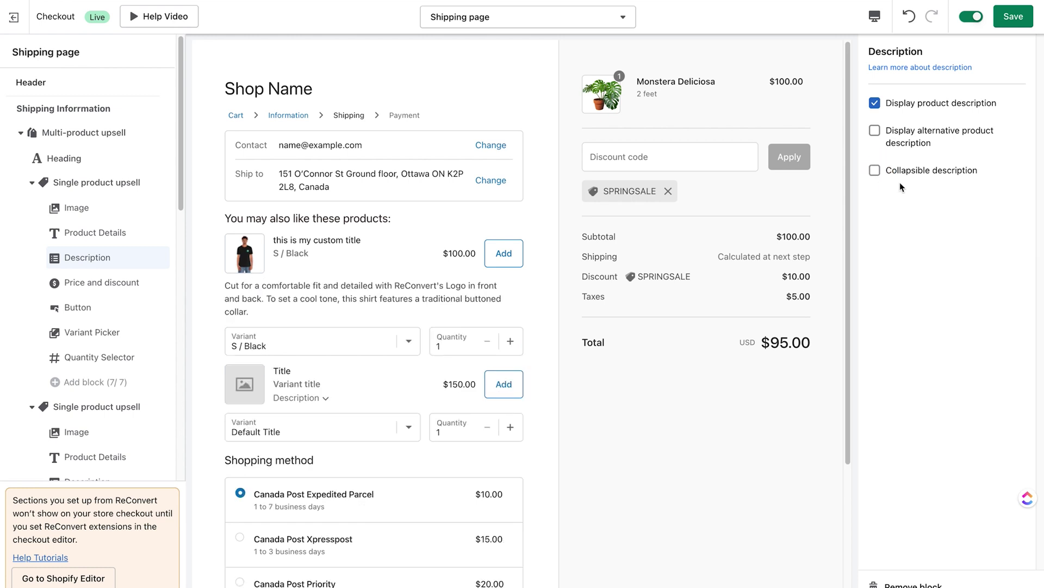
{"action": "left_click", "coordinate": [875, 170]}
{"action": "left_click", "coordinate": [910, 218]}
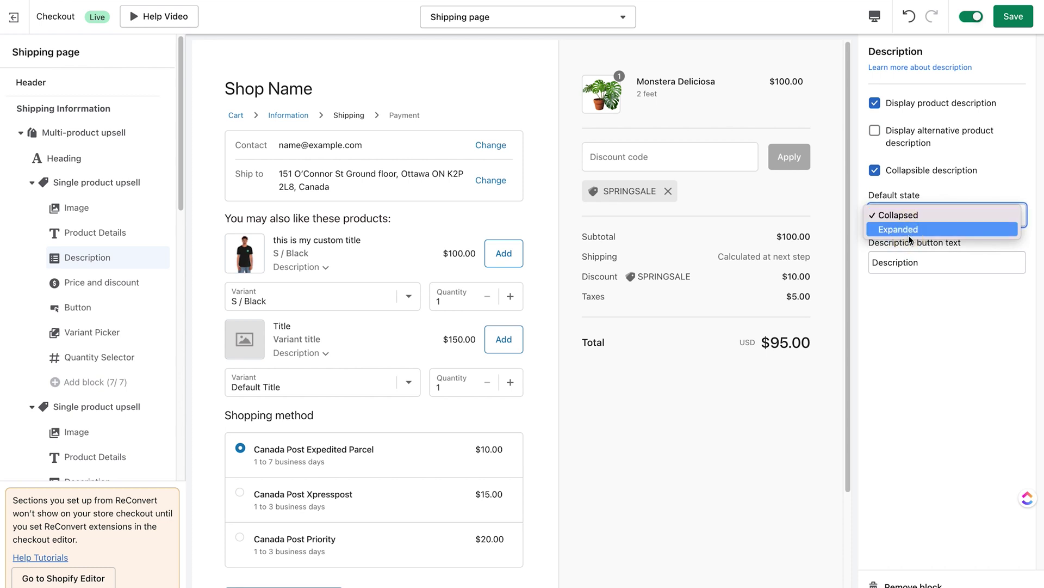
{"action": "left_click", "coordinate": [910, 229]}
{"action": "left_click", "coordinate": [909, 203]}
{"action": "left_click", "coordinate": [909, 202]}
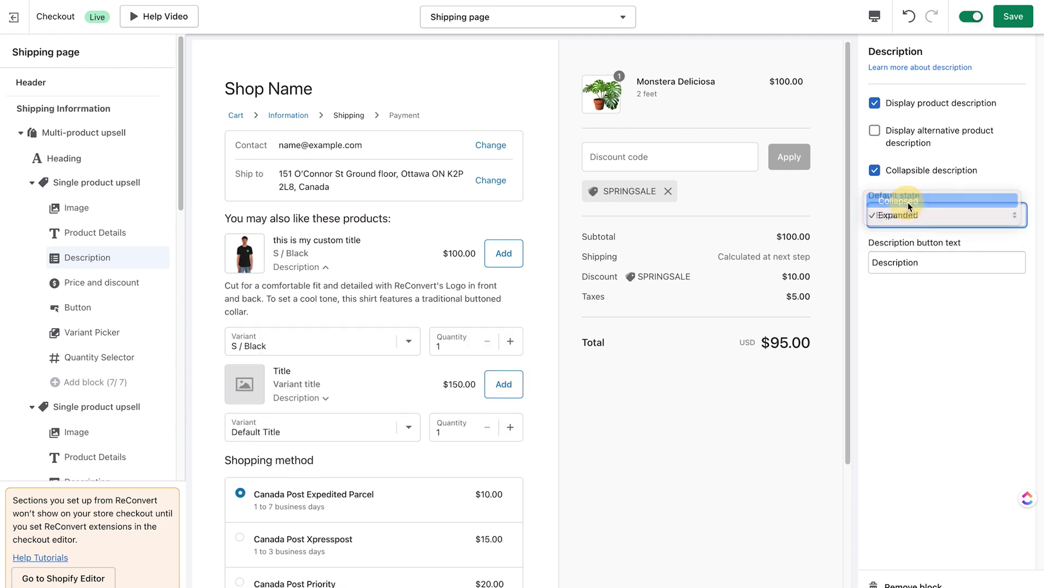
{"action": "left_click_drag", "start_coordinate": [936, 272], "coordinate": [789, 260]}
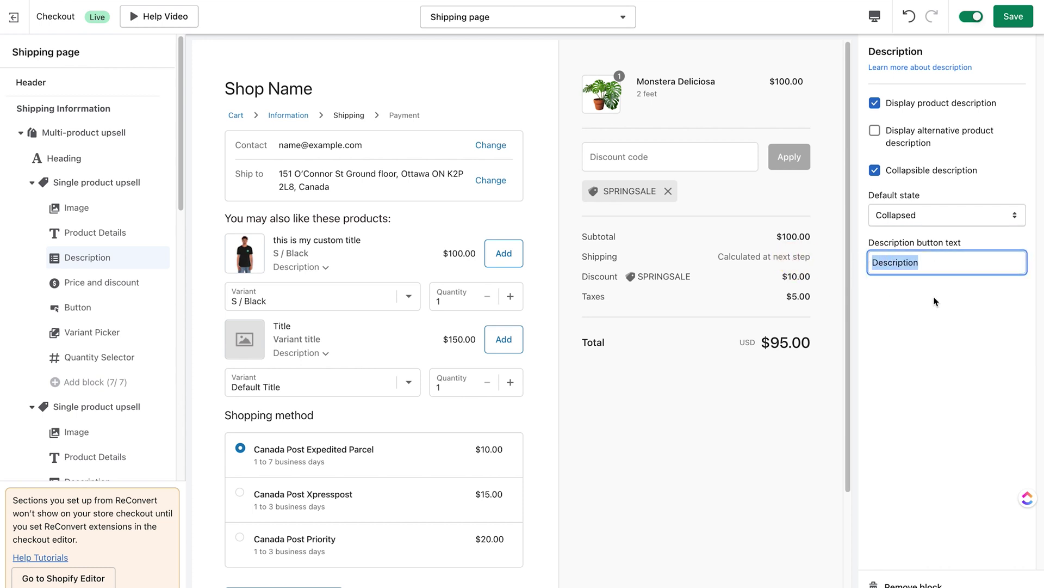
{"action": "left_click", "coordinate": [87, 289]}
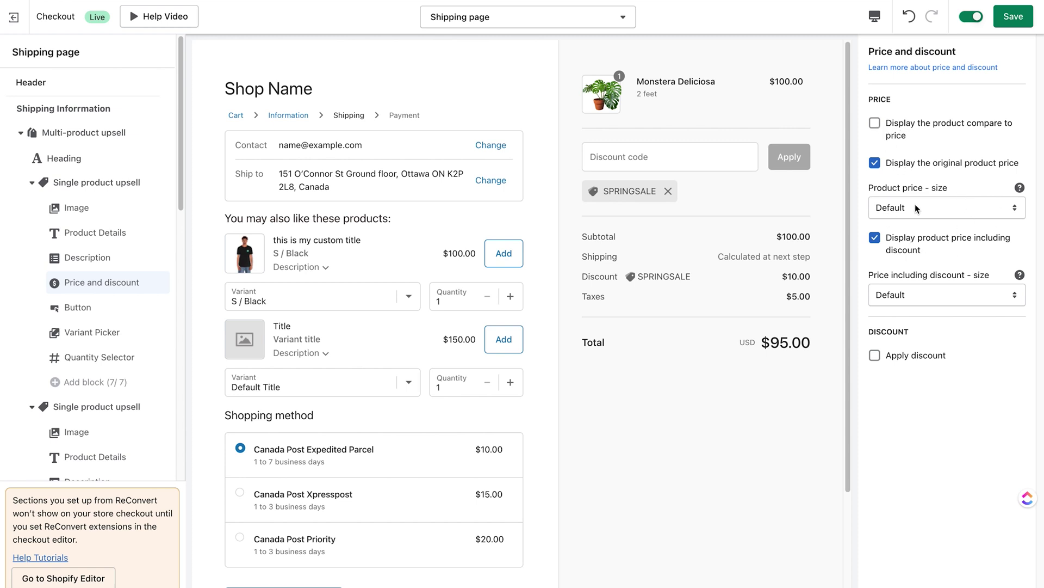
Step: Apply a 10% percentage discount so the first upsell previews $90.00 instead of $100.00
{"action": "left_click", "coordinate": [897, 360]}
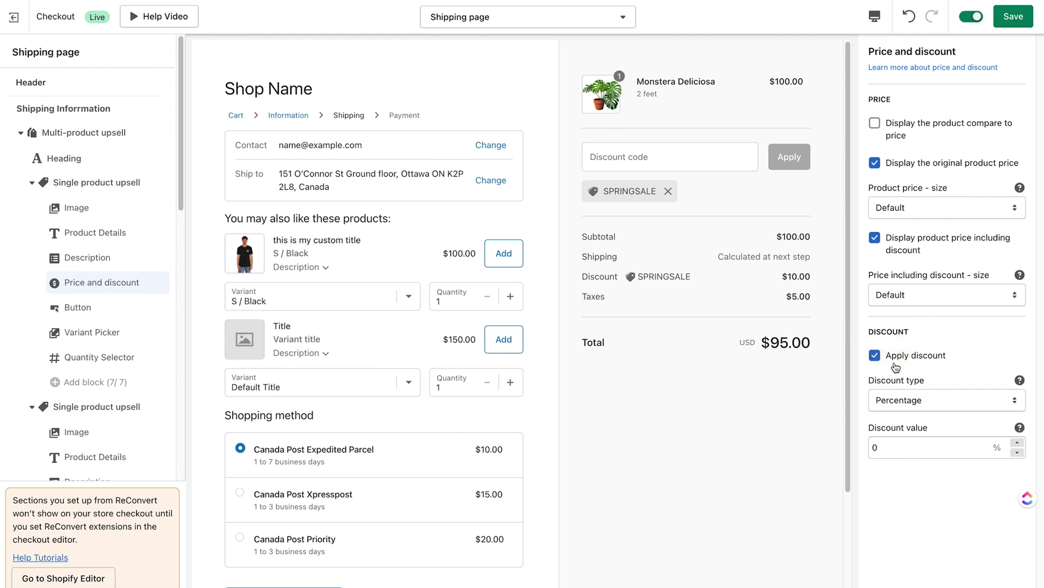
{"action": "left_click", "coordinate": [898, 400]}
{"action": "left_click", "coordinate": [906, 430]}
{"action": "left_click", "coordinate": [906, 447]}
{"action": "type", "text": "10"}
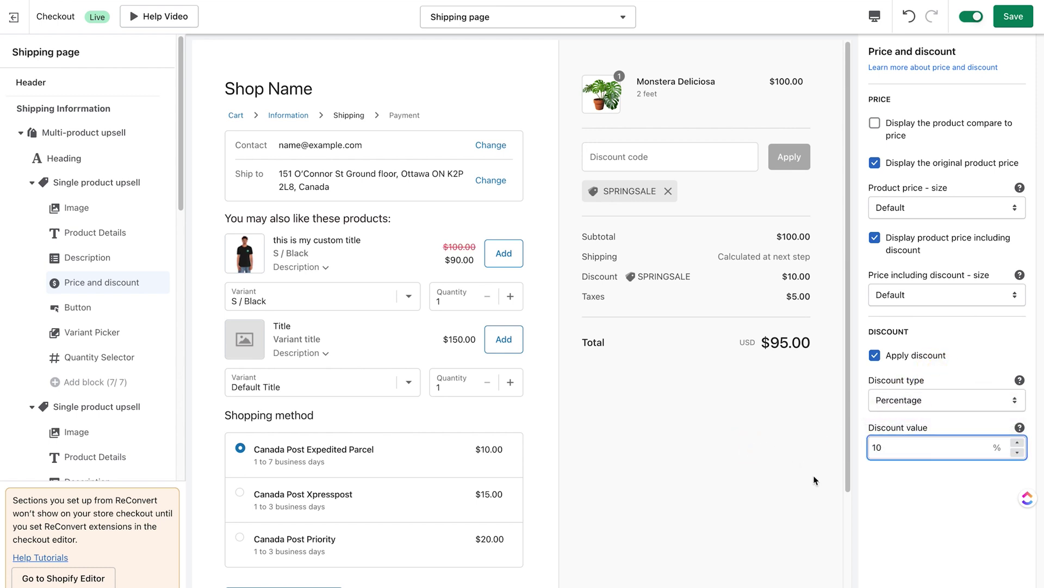
{"action": "left_click", "coordinate": [910, 513]}
Step: Try medium, large and small sizes for the discounted price, then return it to Default
{"action": "left_click", "coordinate": [901, 295]}
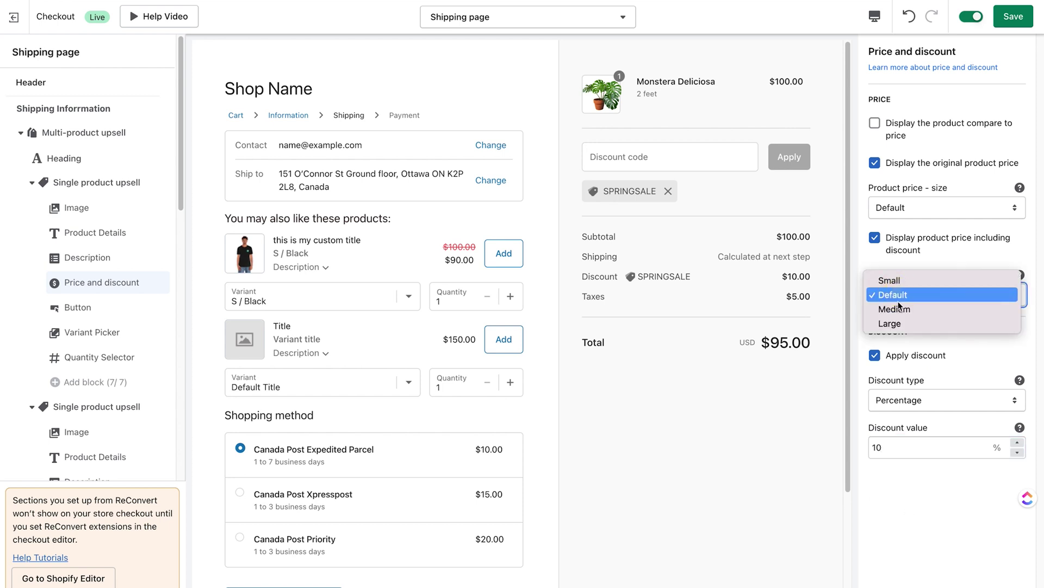
{"action": "left_click", "coordinate": [898, 308]}
{"action": "left_click", "coordinate": [912, 291]}
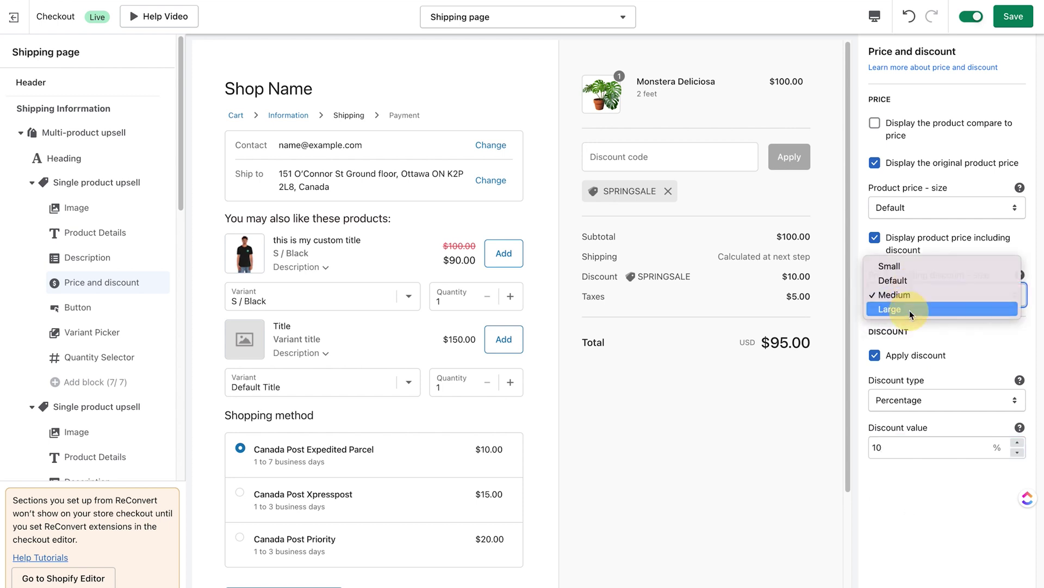
{"action": "left_click", "coordinate": [909, 309]}
{"action": "left_click", "coordinate": [897, 289]}
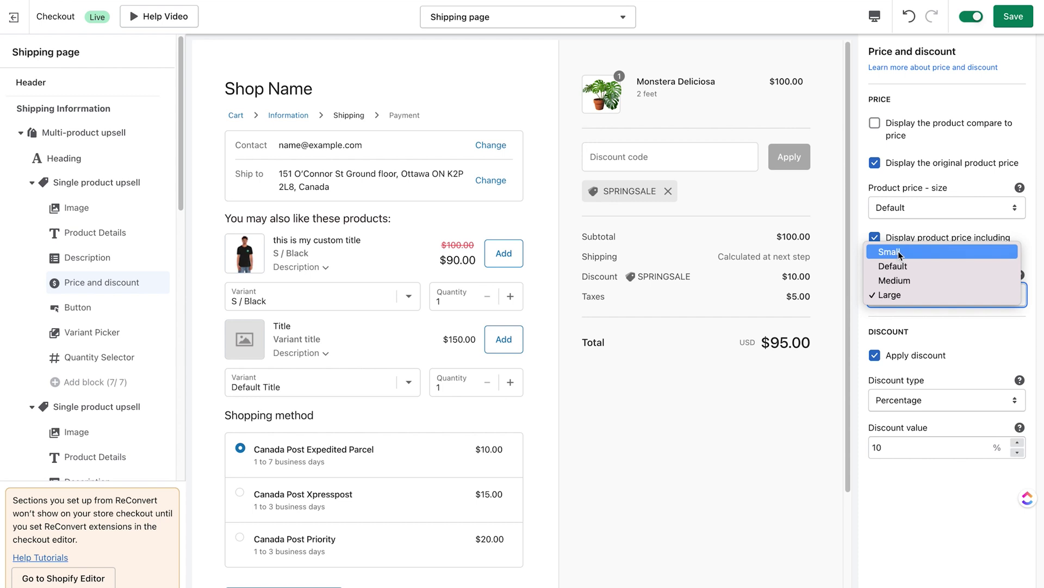
{"action": "left_click", "coordinate": [899, 251]}
{"action": "left_click", "coordinate": [890, 292]}
{"action": "left_click", "coordinate": [894, 309]}
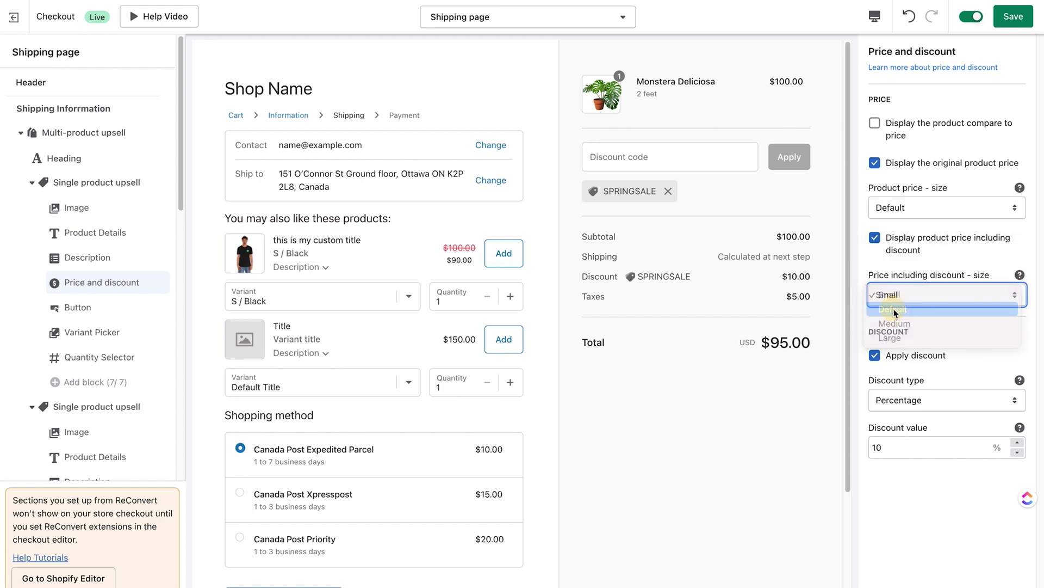
{"action": "left_click", "coordinate": [78, 307]}
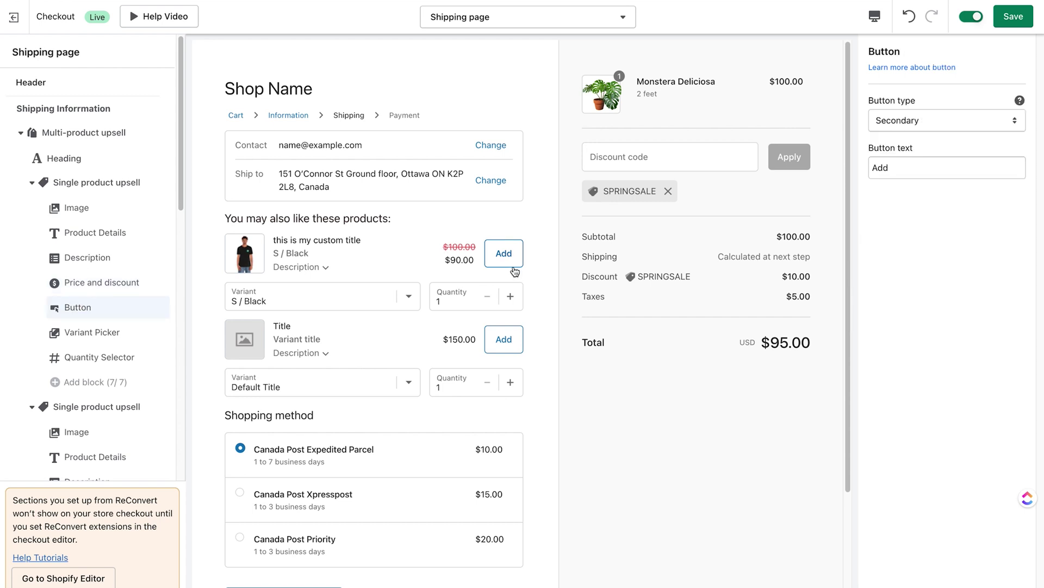
Step: Label the upsell button 'Add to cart' in Secondary style, after trying Primary and Plain
{"action": "left_click", "coordinate": [905, 123]}
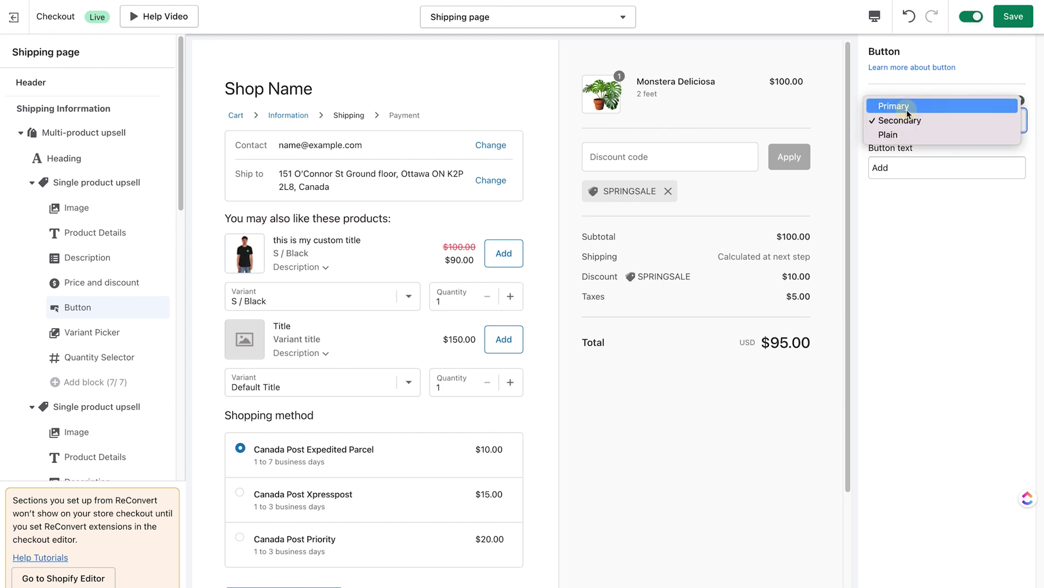
{"action": "left_click", "coordinate": [907, 107]}
{"action": "left_click", "coordinate": [906, 121]}
{"action": "left_click", "coordinate": [907, 150]}
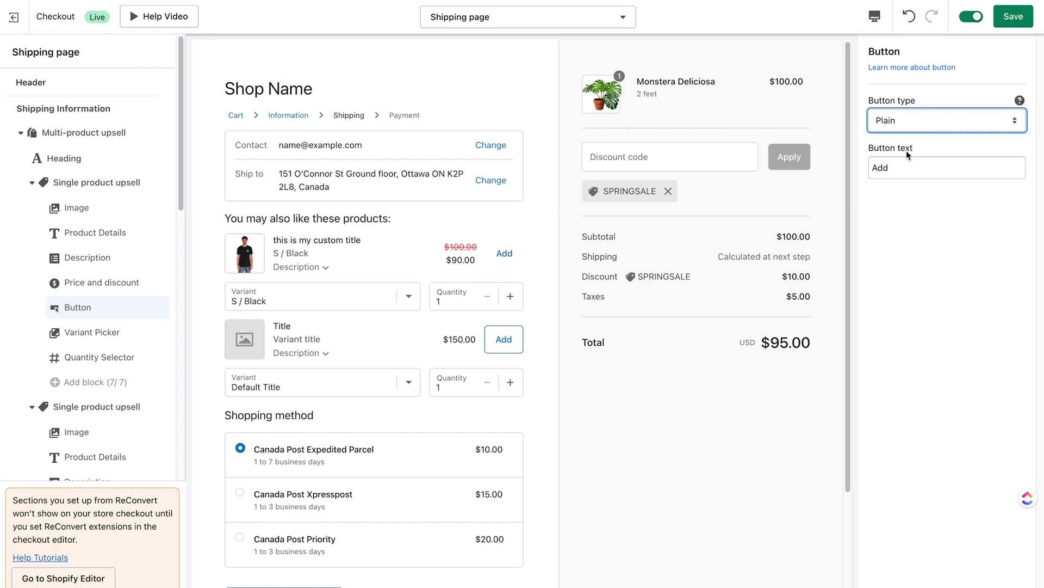
{"action": "left_click", "coordinate": [903, 165]}
{"action": "type", "text": "to ca"}
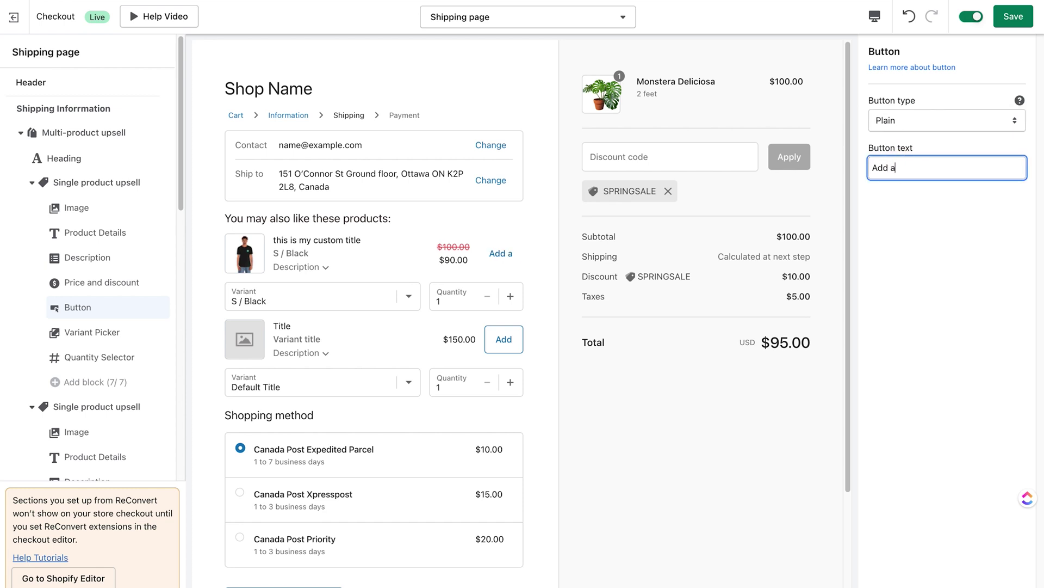
{"action": "type", "text": "rt"}
{"action": "left_click", "coordinate": [967, 119]}
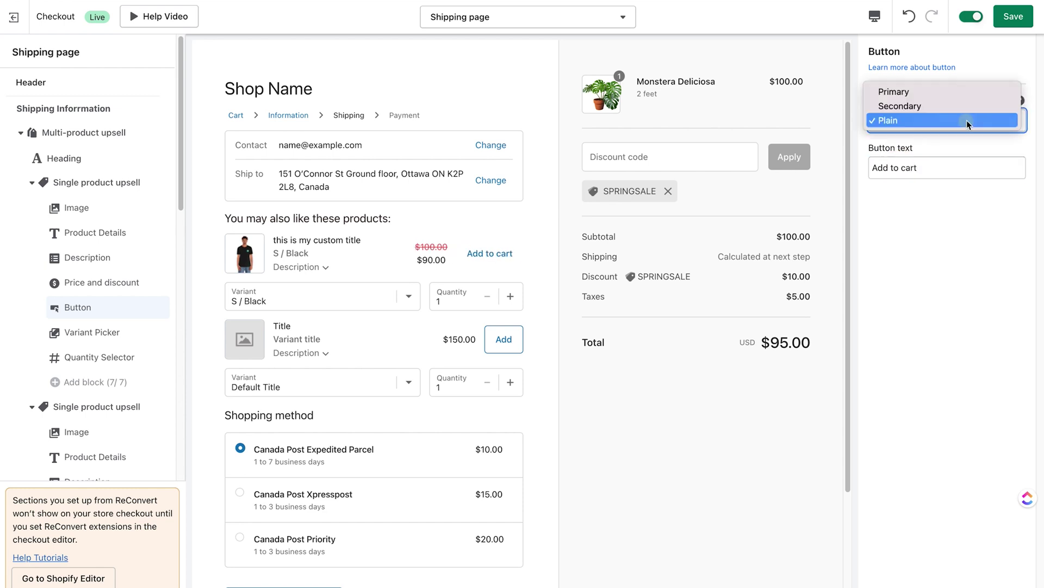
{"action": "left_click", "coordinate": [946, 106]}
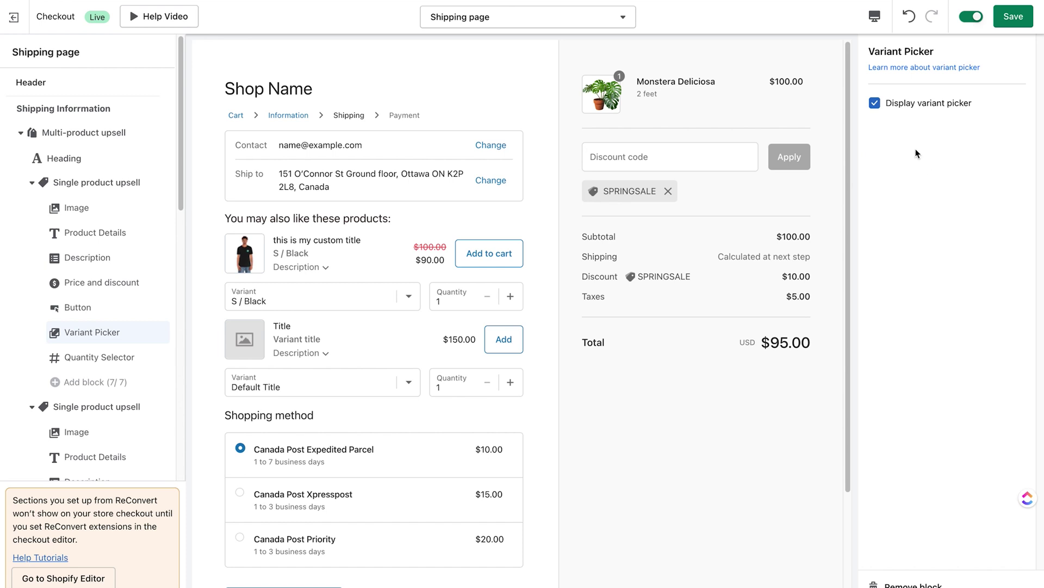
{"action": "left_click", "coordinate": [875, 104]}
{"action": "left_click", "coordinate": [875, 103]}
Step: Set the first upsell's Quantity Selector default quantity to 3
{"action": "left_click", "coordinate": [83, 360]}
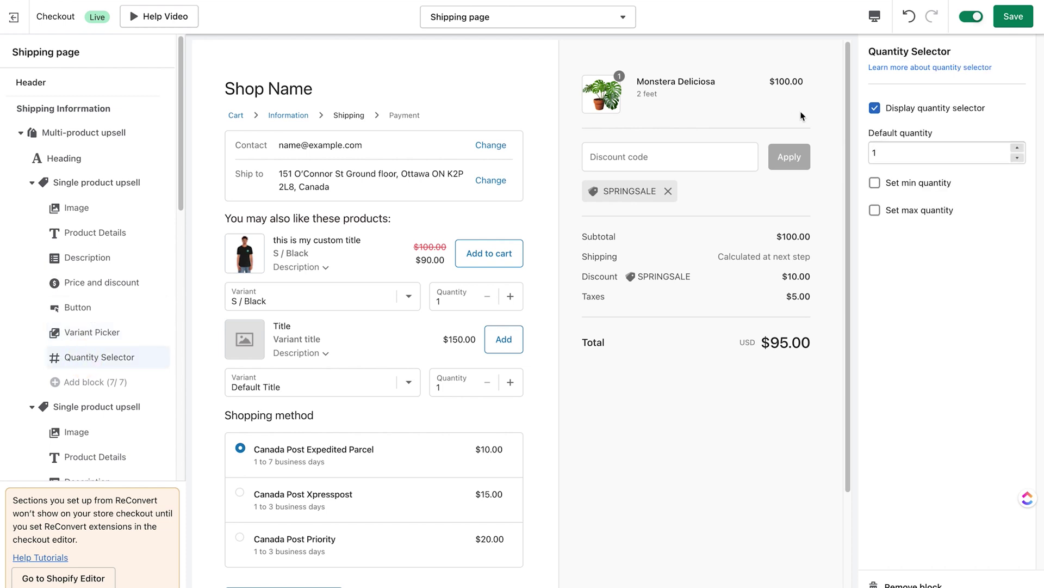
{"action": "left_click", "coordinate": [875, 109]}
{"action": "left_click_drag", "start_coordinate": [897, 154], "coordinate": [767, 157]}
{"action": "type", "text": "3"}
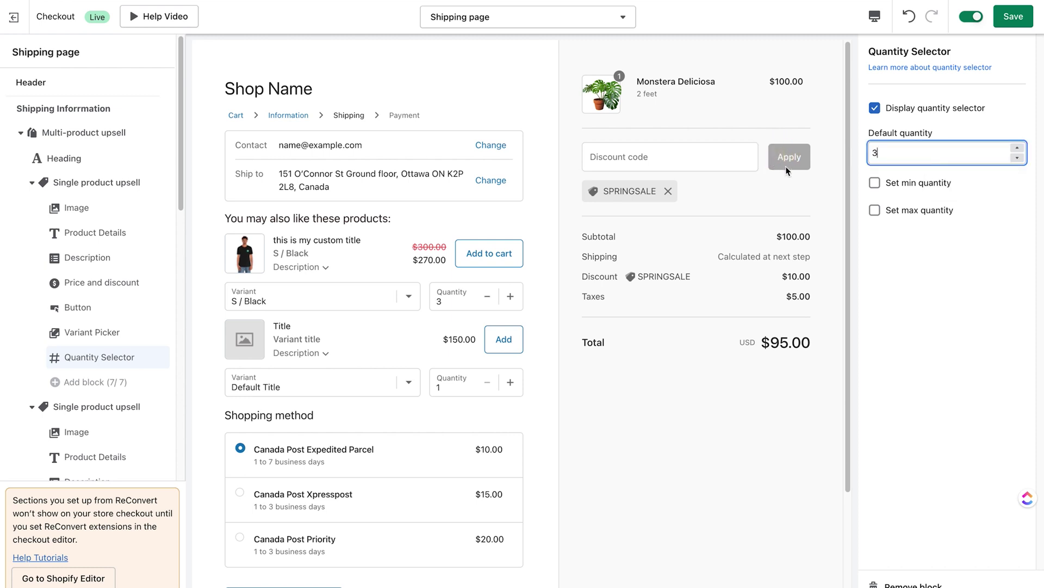
{"action": "left_click", "coordinate": [906, 279]}
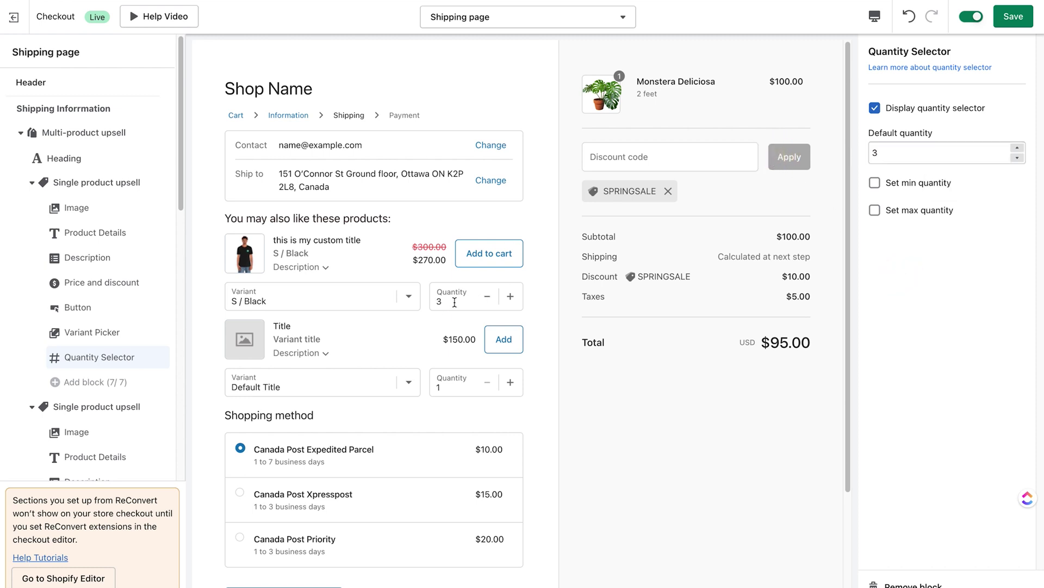
Step: Enable a minimum quantity of 2 and a maximum quantity of 4
{"action": "left_click", "coordinate": [875, 183]}
{"action": "left_click", "coordinate": [879, 228]}
{"action": "type", "text": "2"}
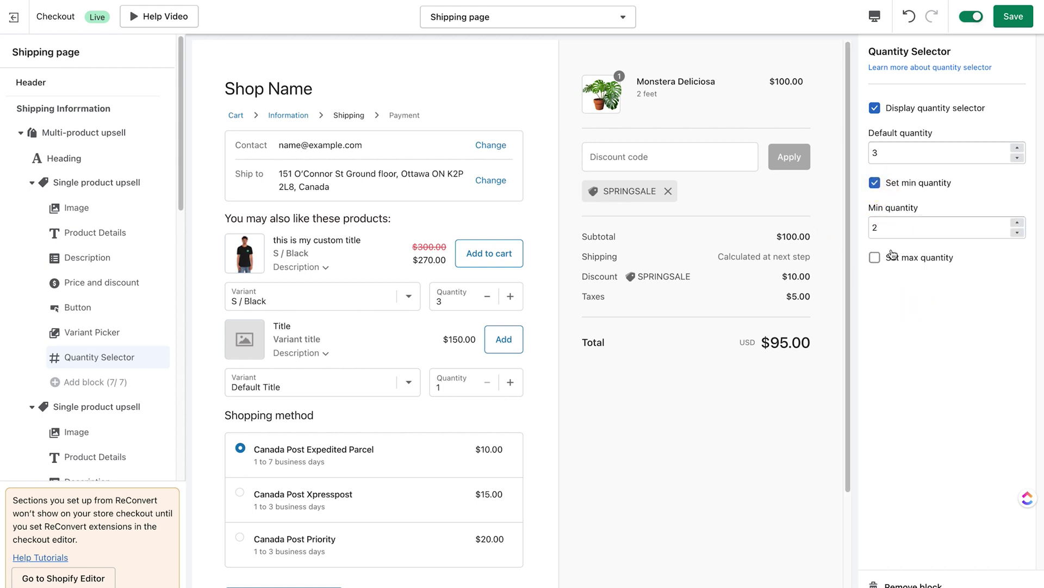
{"action": "left_click", "coordinate": [891, 255]}
{"action": "left_click", "coordinate": [900, 296]}
{"action": "type", "text": "4"}
{"action": "left_click", "coordinate": [912, 369]}
Step: Test the 2–4 limits with the preview's +/− buttons, leaving quantity at 3
{"action": "left_click", "coordinate": [487, 297]}
{"action": "left_click", "coordinate": [505, 298]}
{"action": "left_click", "coordinate": [506, 299]}
{"action": "double_click", "coordinate": [488, 297]}
{"action": "left_click", "coordinate": [511, 297]}
{"action": "left_click", "coordinate": [110, 334]}
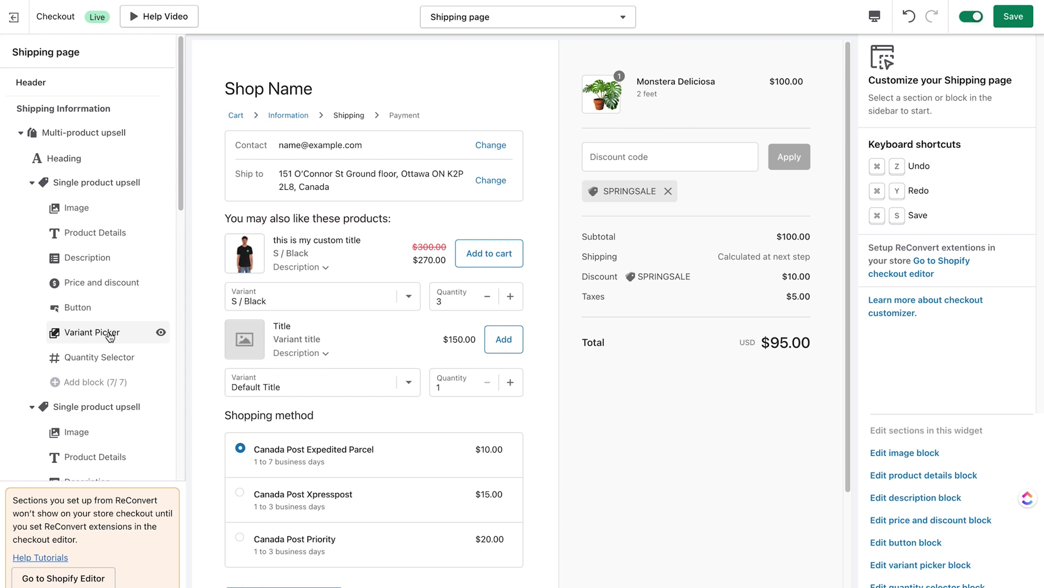
Step: Remove the first upsell's Variant Picker block and add a new Variant Picker block back
{"action": "left_click", "coordinate": [109, 334]}
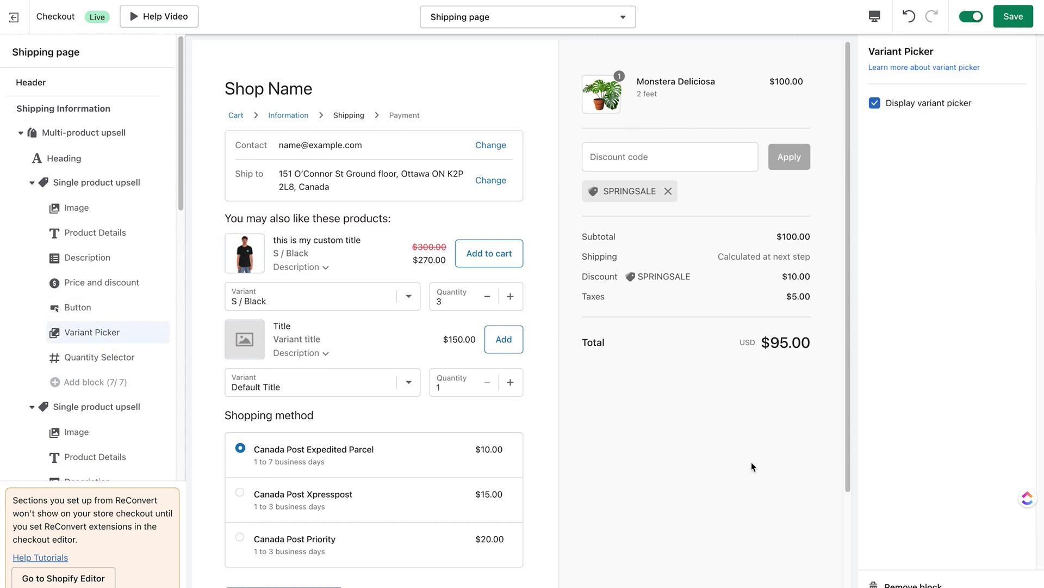
{"action": "left_click", "coordinate": [897, 571]}
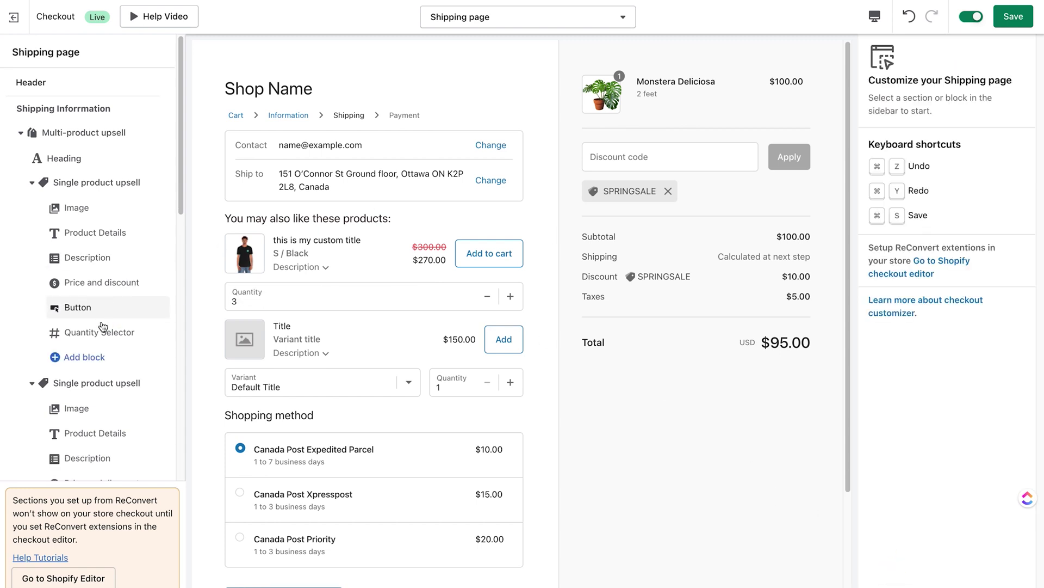
{"action": "left_click", "coordinate": [92, 358]}
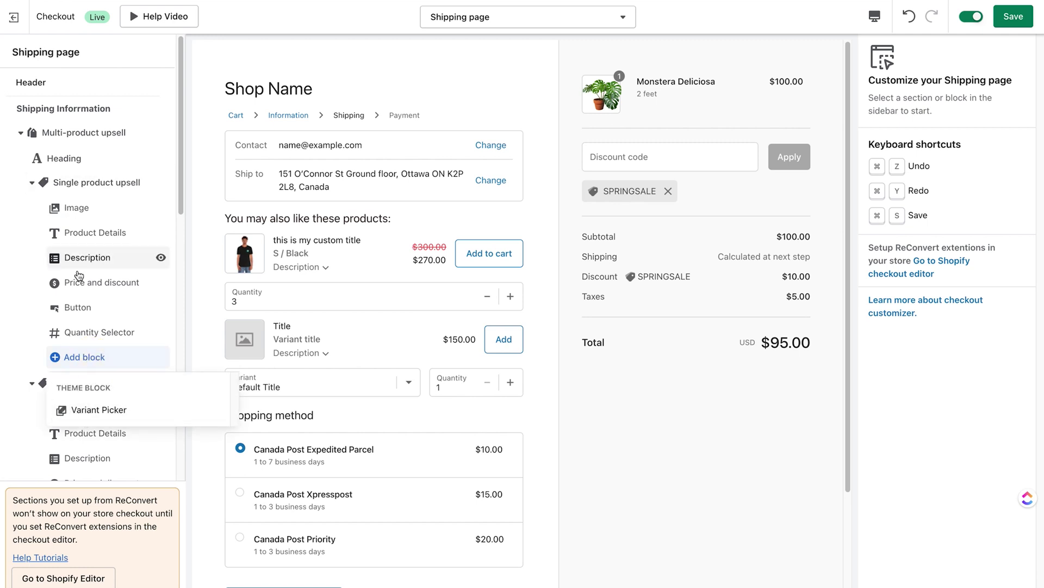
{"action": "left_click", "coordinate": [96, 417]}
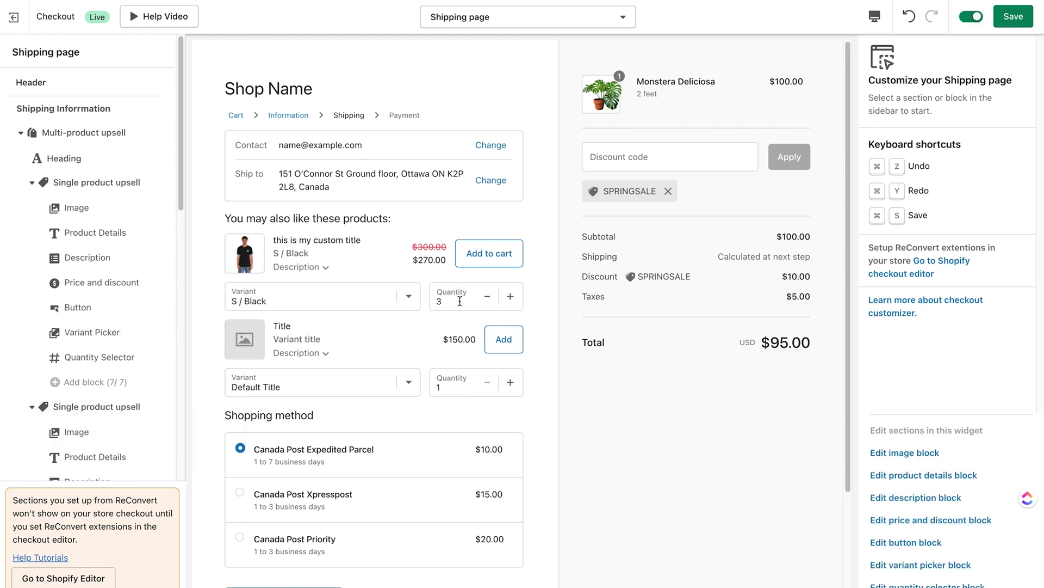
Step: Set the second upsell's Product to display to 'Most expansive product in cart' and save
{"action": "scroll", "coordinate": [345, 284], "scroll_direction": "down", "scroll_amount": 2}
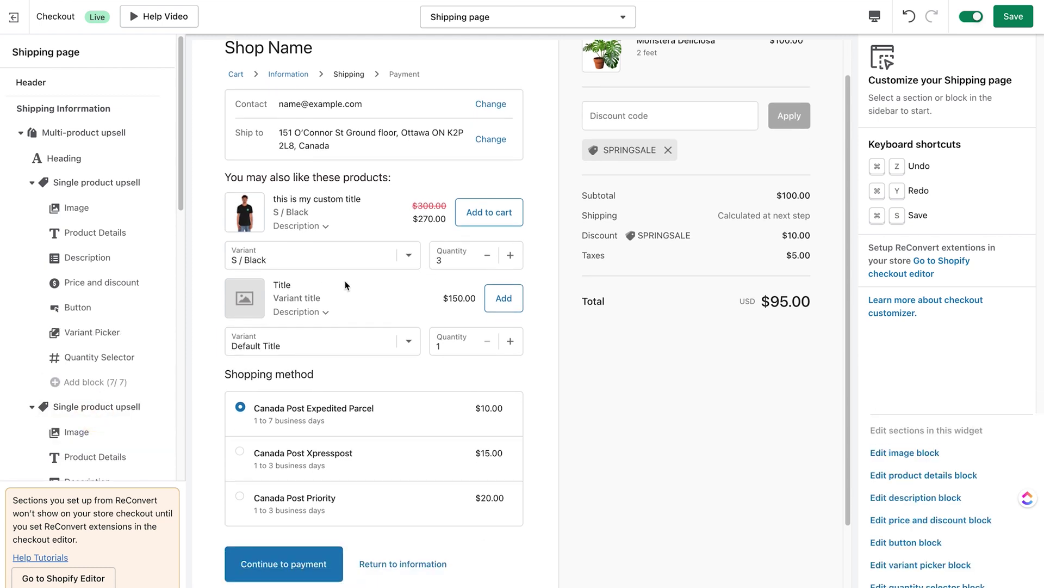
{"action": "left_click", "coordinate": [112, 407]}
{"action": "left_click", "coordinate": [952, 125]}
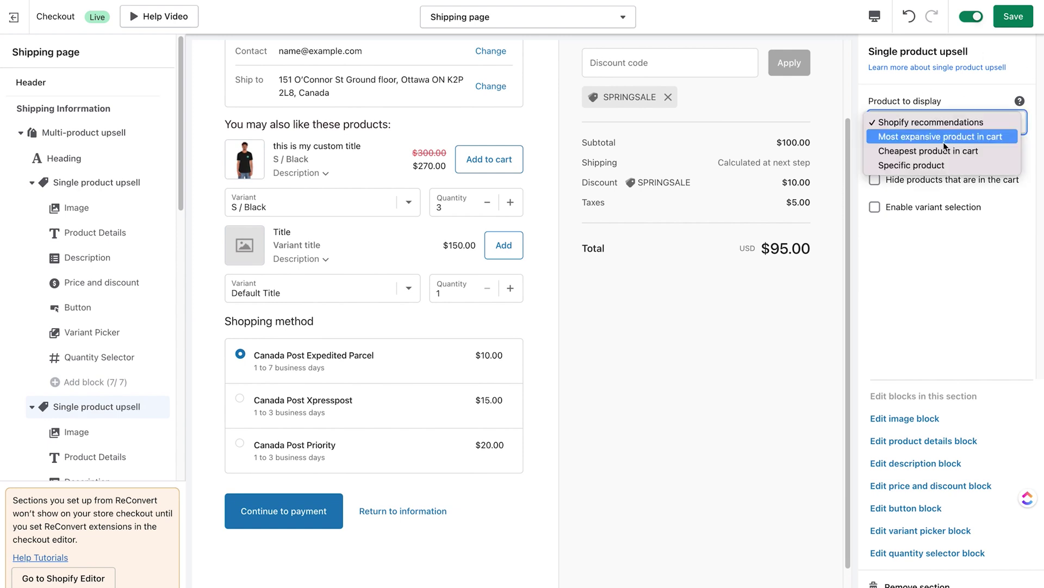
{"action": "left_click", "coordinate": [945, 139]}
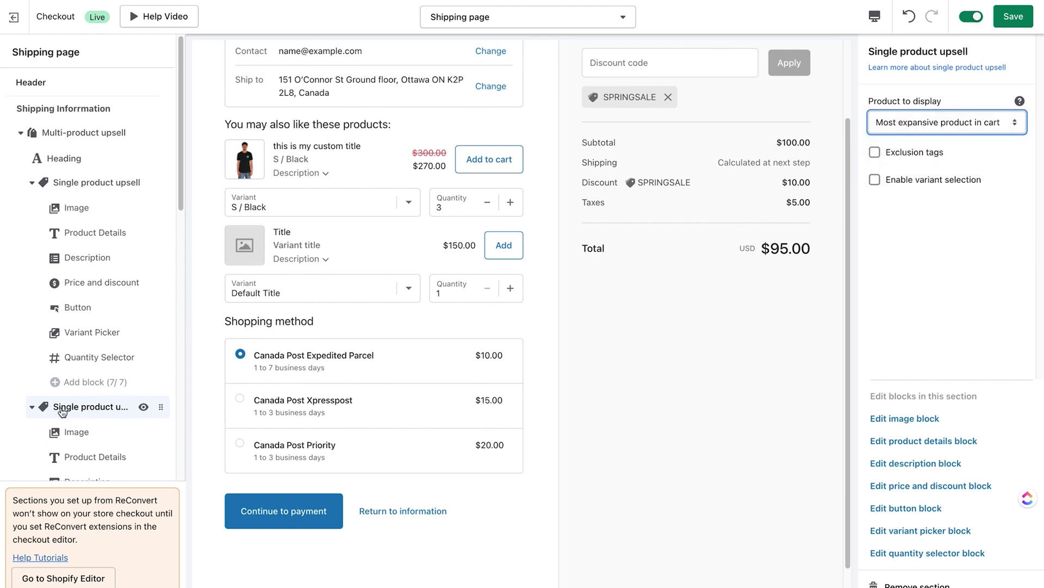
{"action": "left_click", "coordinate": [1013, 17]}
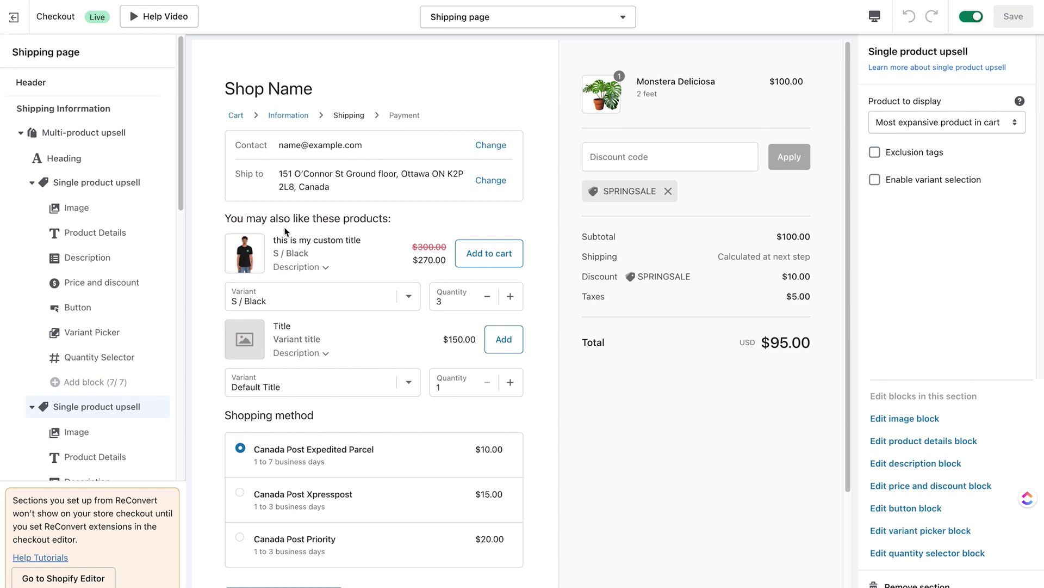
Step: In Shopify's checkout editor, add the ReConvert app block to the Shipping page
{"action": "left_click", "coordinate": [65, 579]}
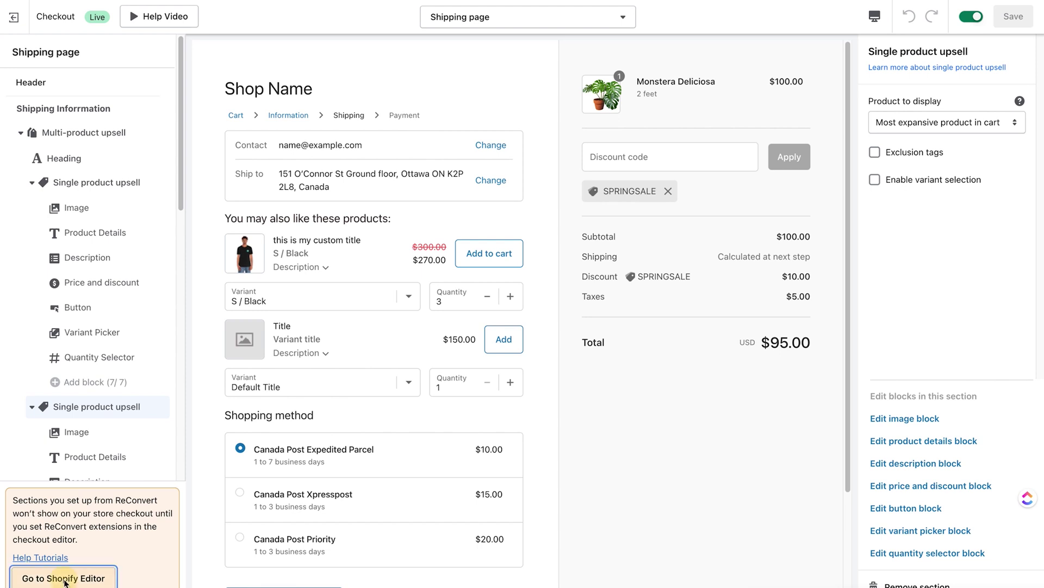
{"action": "left_click", "coordinate": [481, 16]}
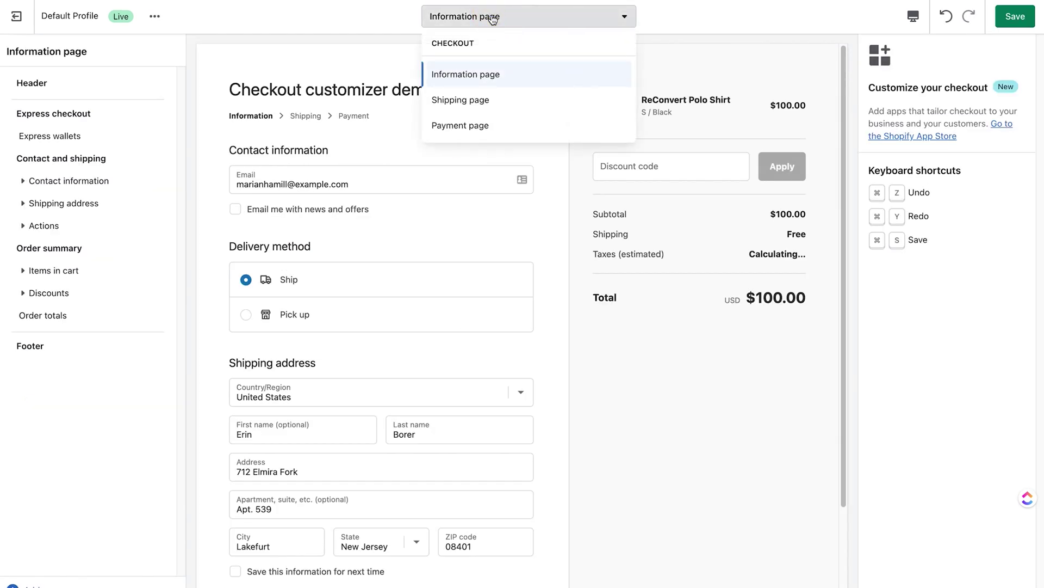
{"action": "left_click", "coordinate": [460, 101]}
{"action": "left_click", "coordinate": [27, 582]}
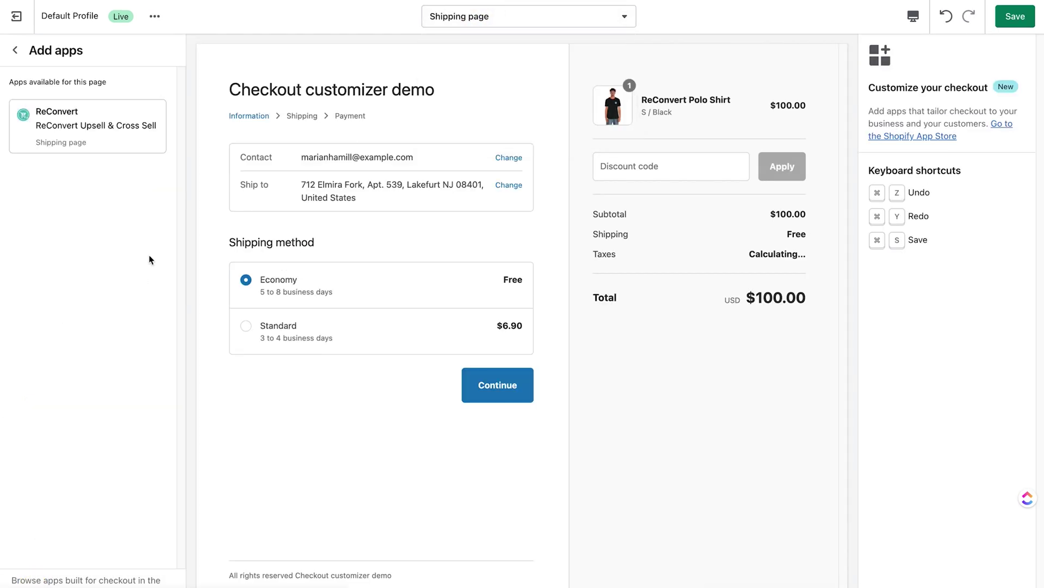
{"action": "left_click", "coordinate": [93, 128]}
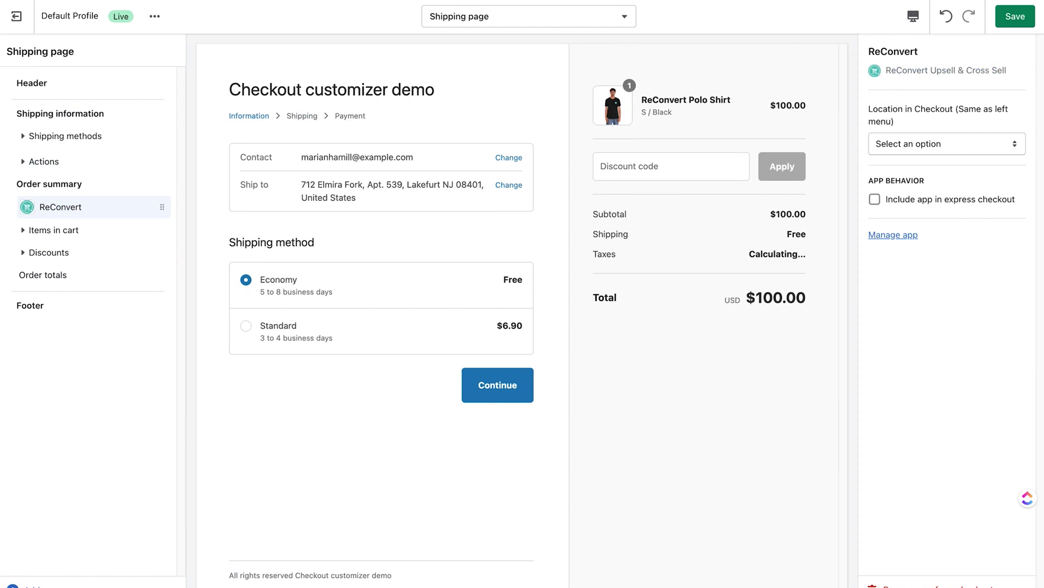
Step: Move the ReConvert block under Shipping information, set its location to Shipping Information, and save
{"action": "left_click_drag", "start_coordinate": [162, 207], "coordinate": [50, 117]}
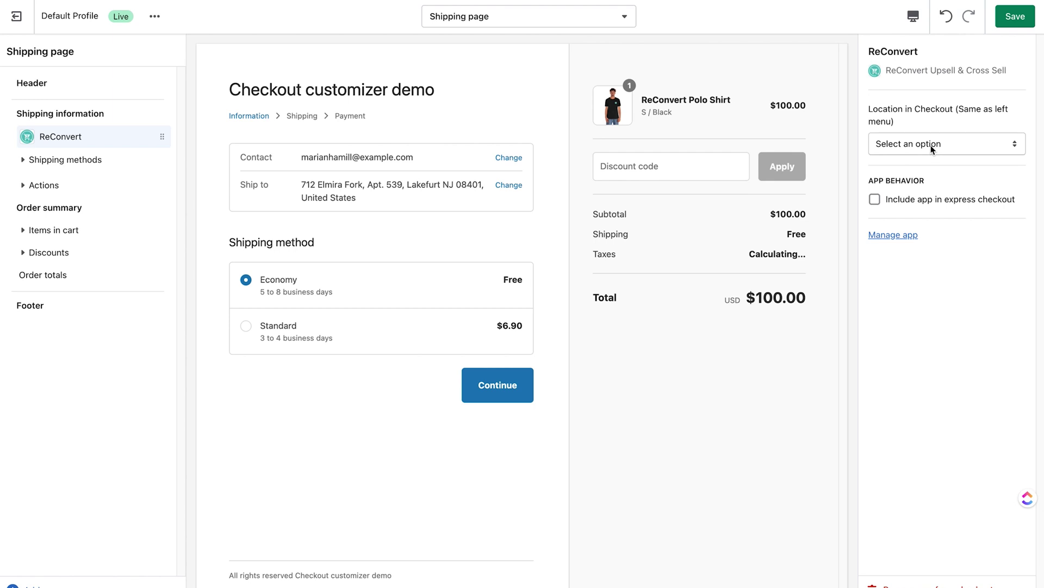
{"action": "left_click_drag", "start_coordinate": [20, 115], "coordinate": [115, 114]}
{"action": "left_click", "coordinate": [955, 140]}
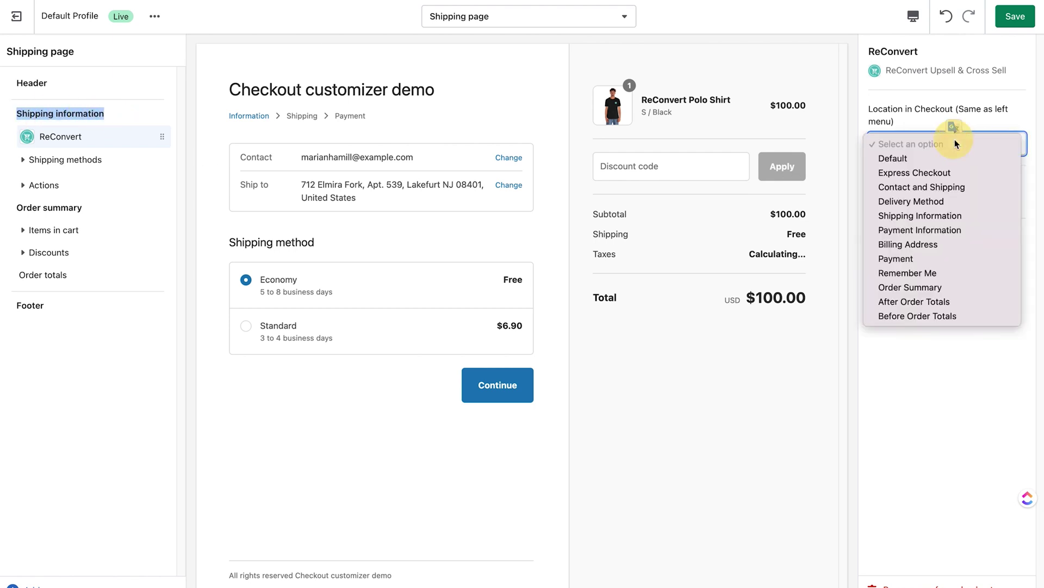
{"action": "left_click", "coordinate": [932, 216]}
{"action": "left_click", "coordinate": [1013, 17]}
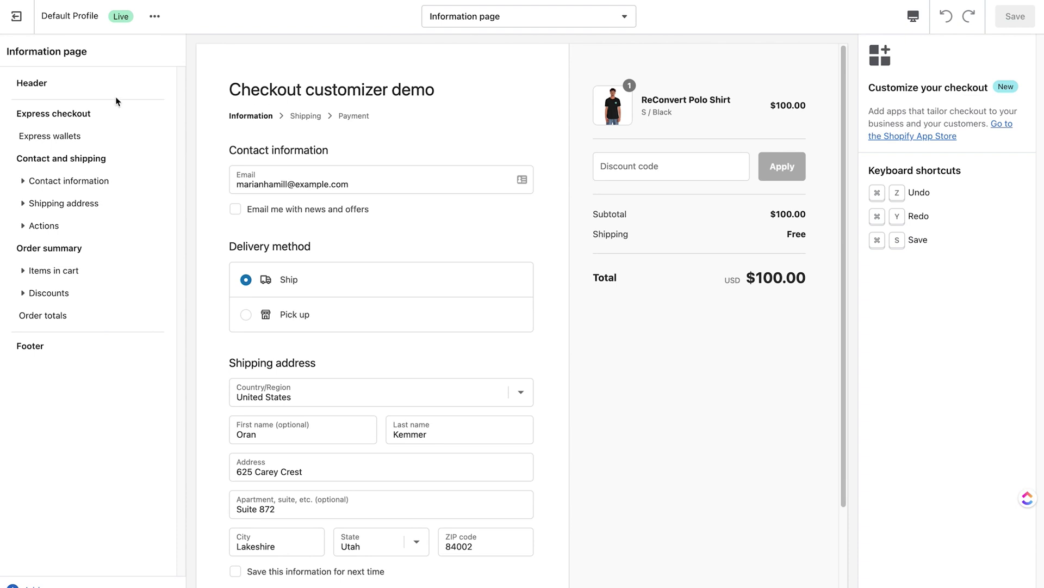
Step: Preview the Shipping page upsell and set the first product's quantity to 2, showing $180.00
{"action": "left_click", "coordinate": [444, 17]}
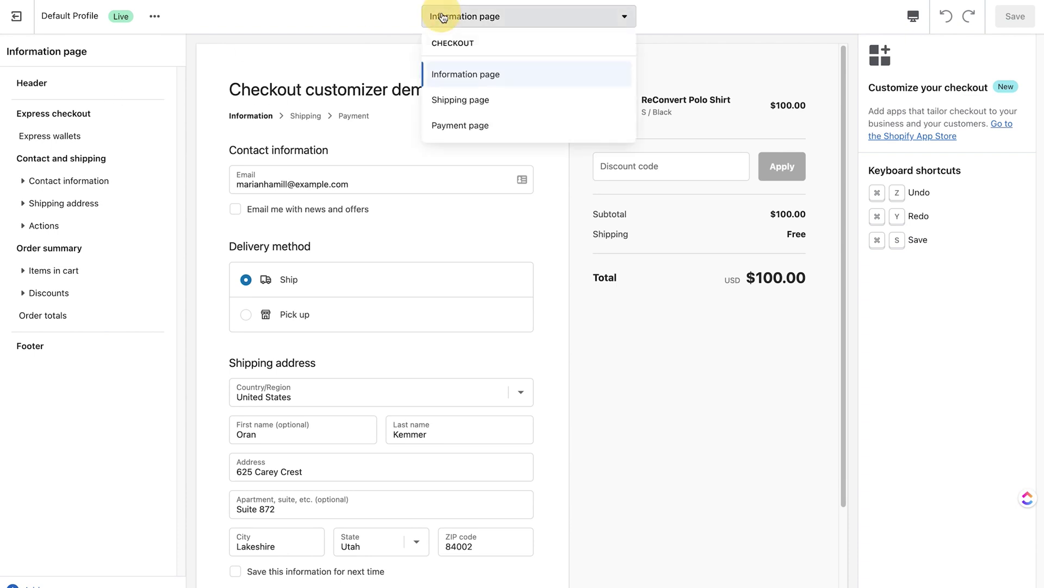
{"action": "left_click", "coordinate": [452, 98]}
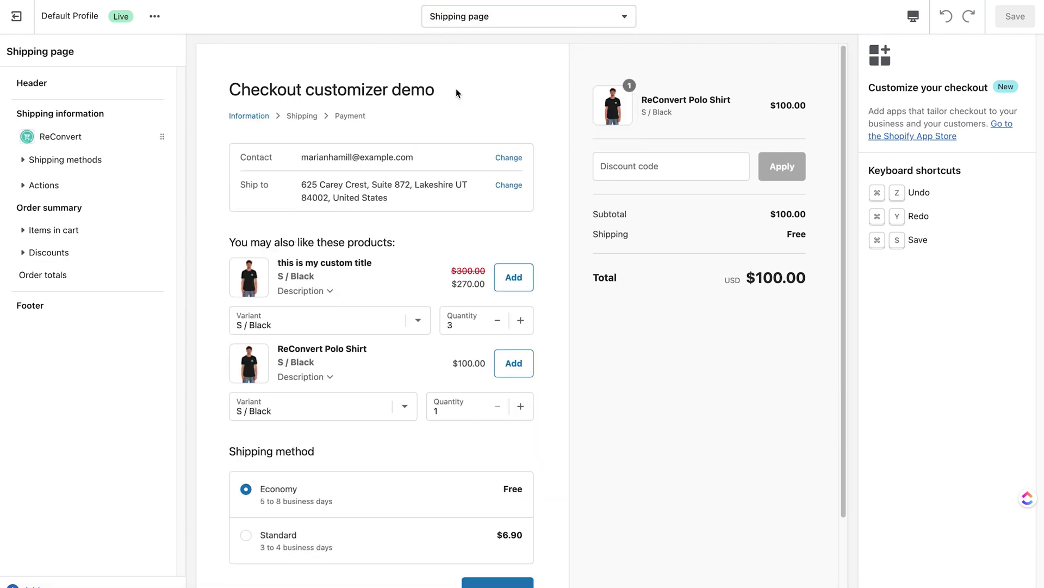
{"action": "scroll", "coordinate": [382, 180], "scroll_direction": "down", "scroll_amount": 2}
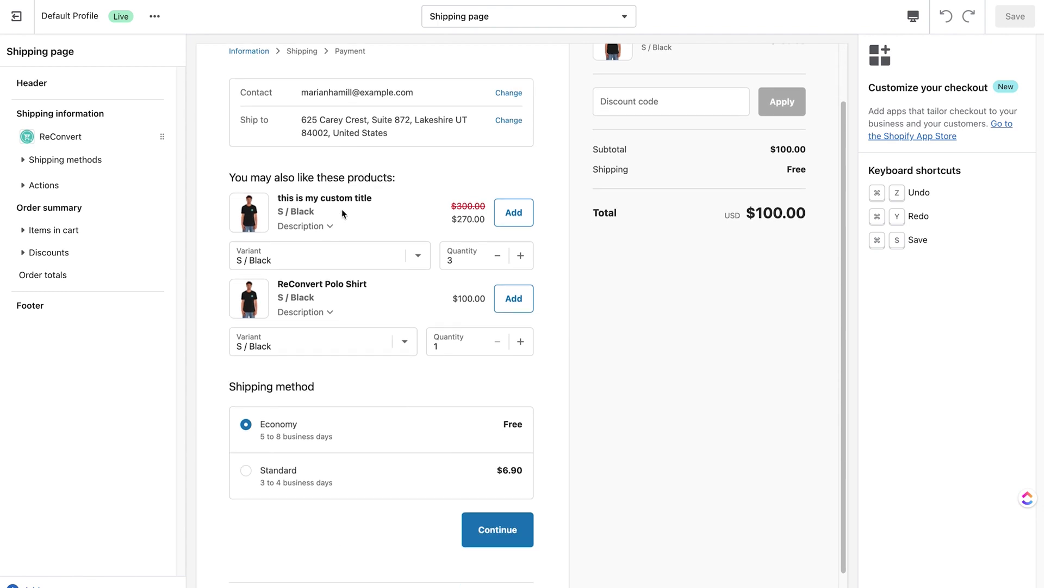
{"action": "scroll", "coordinate": [435, 217], "scroll_direction": "up", "scroll_amount": 2}
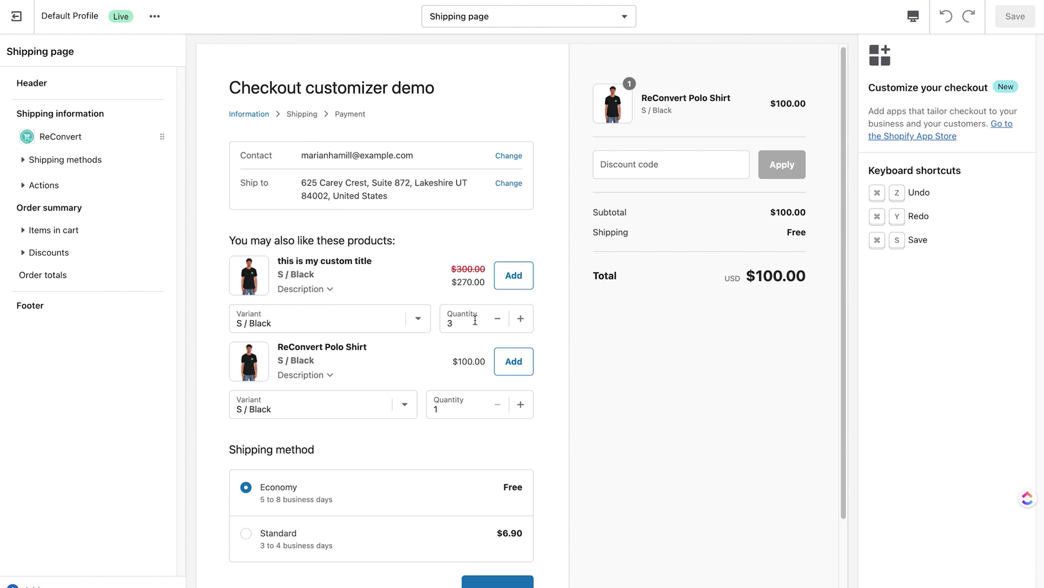
{"action": "left_click", "coordinate": [520, 319]}
{"action": "left_click", "coordinate": [497, 318]}
{"action": "left_click", "coordinate": [497, 318]}
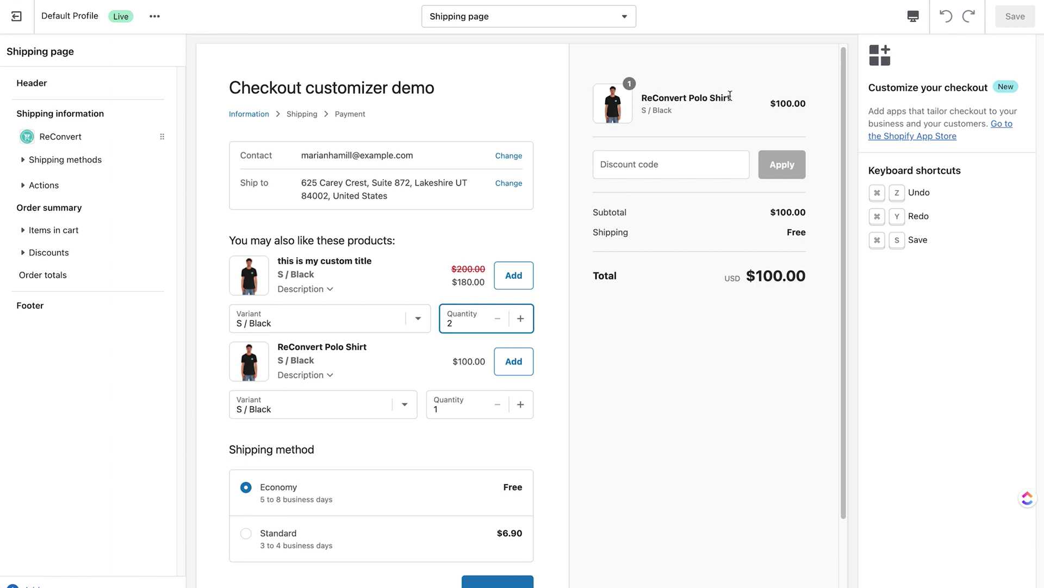
{"action": "left_click", "coordinate": [507, 337]}
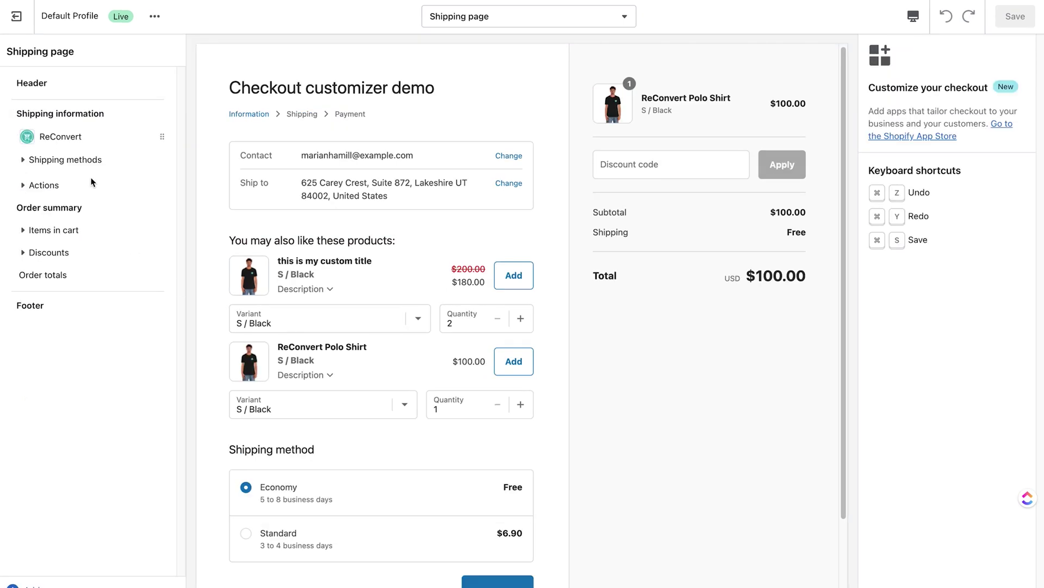
Step: Move the ReConvert block under Order summary, set its location to Order Summary, and save
{"action": "left_click", "coordinate": [65, 137]}
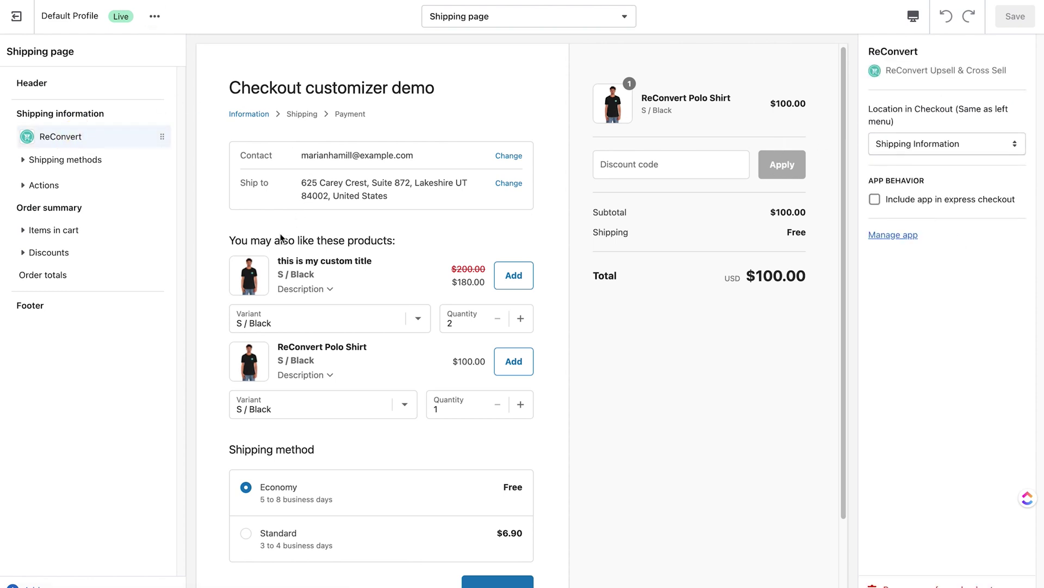
{"action": "left_click_drag", "start_coordinate": [162, 137], "coordinate": [48, 217]}
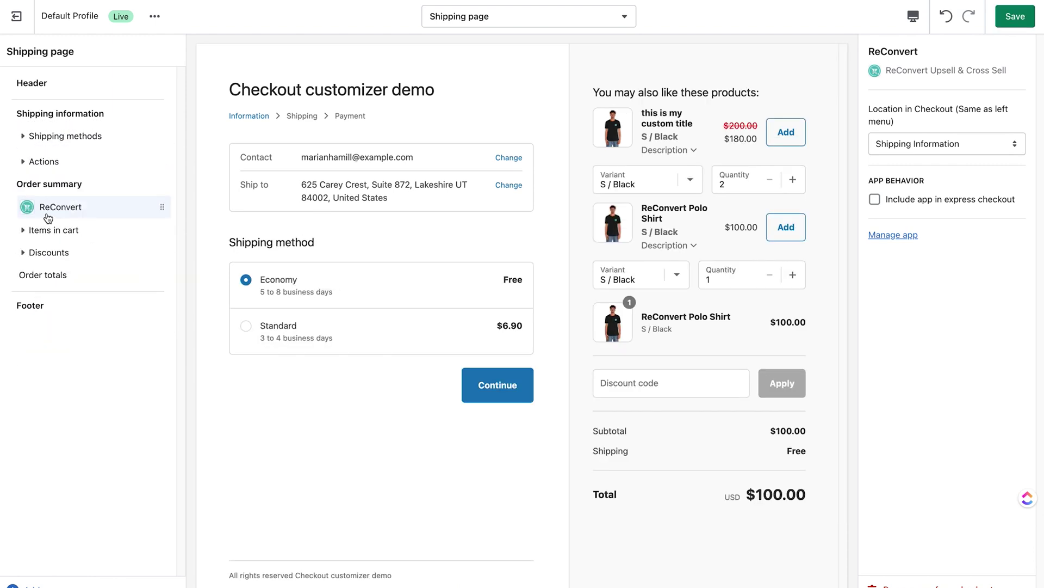
{"action": "left_click", "coordinate": [944, 142]}
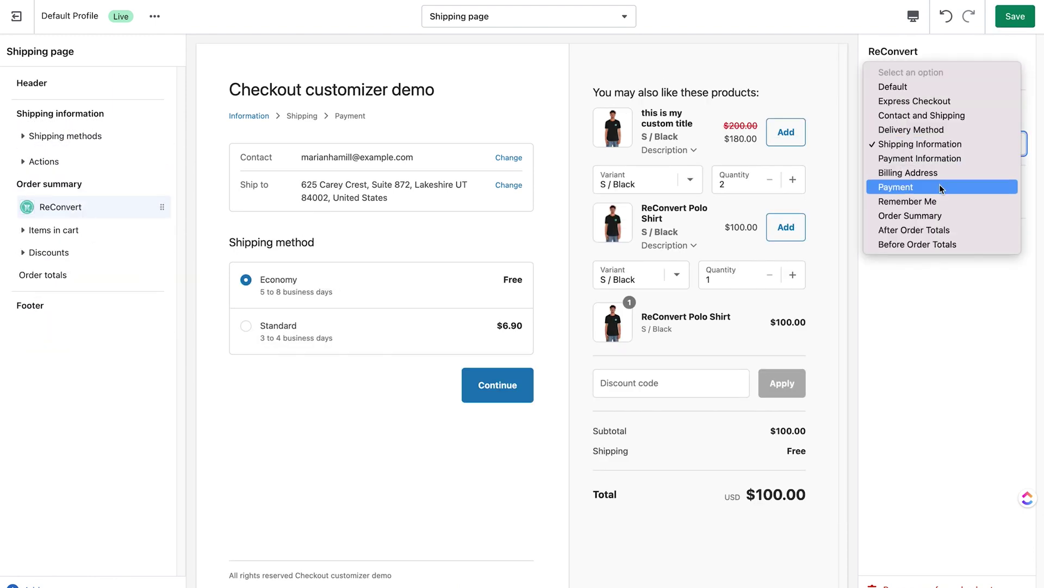
{"action": "left_click", "coordinate": [910, 215]}
{"action": "left_click", "coordinate": [1015, 17]}
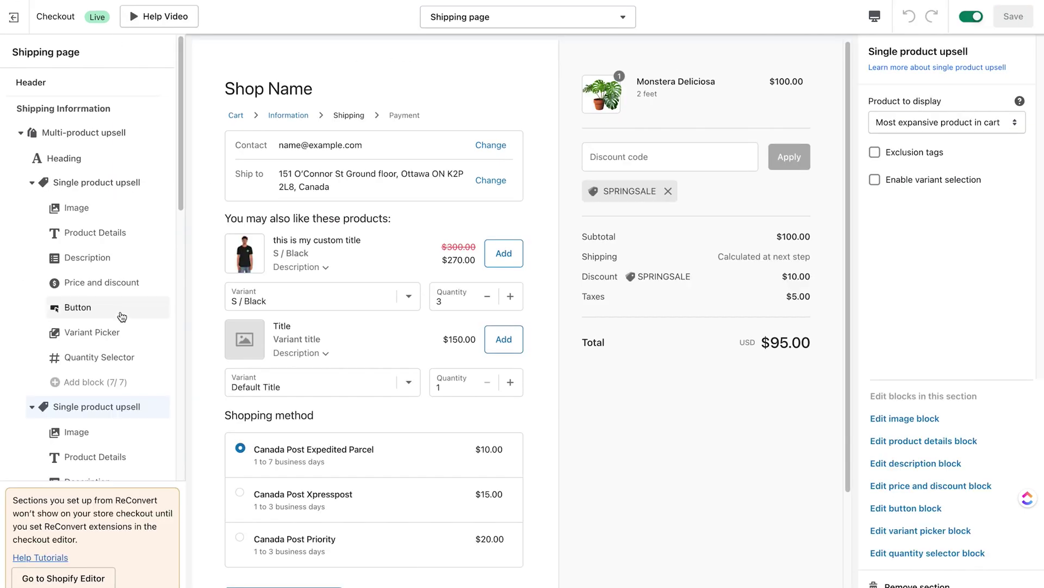
Step: Collapse the Multi-product upsell, drag it under Order Summary, and save
{"action": "left_click", "coordinate": [161, 136]}
{"action": "left_click_drag", "start_coordinate": [161, 136], "coordinate": [153, 364]}
{"action": "left_click", "coordinate": [1023, 17]}
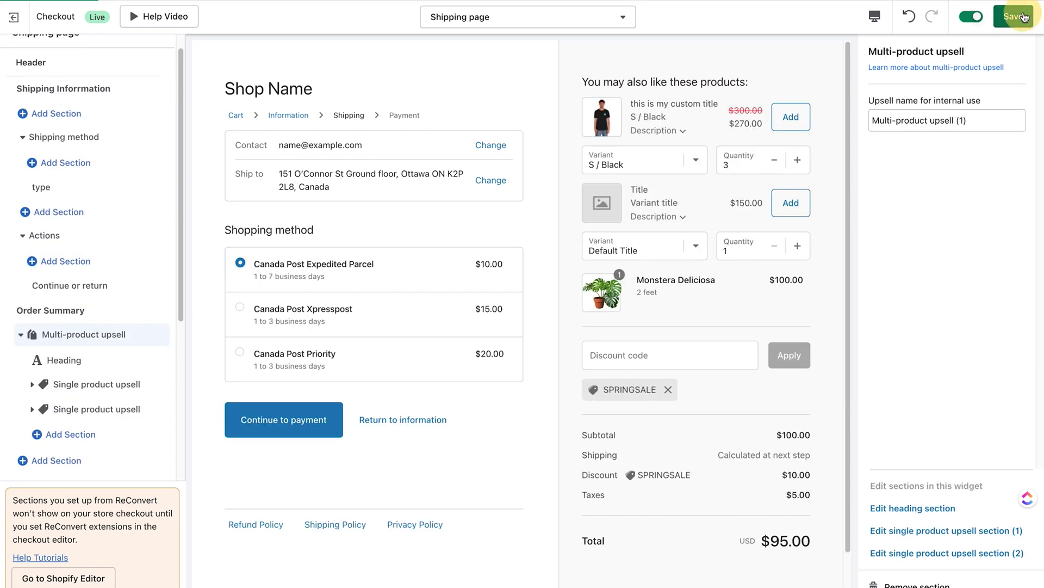